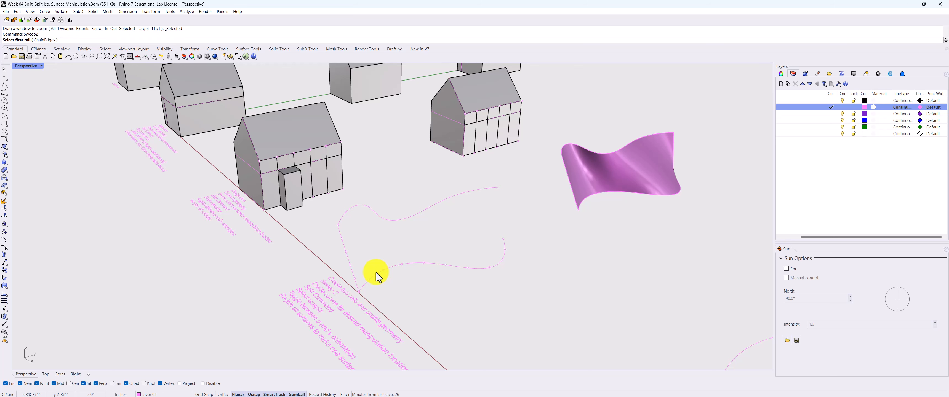
Sweep a surface along the two curved rails using the straight profile line, leaving the cross sections unchanged.
click(396, 264)
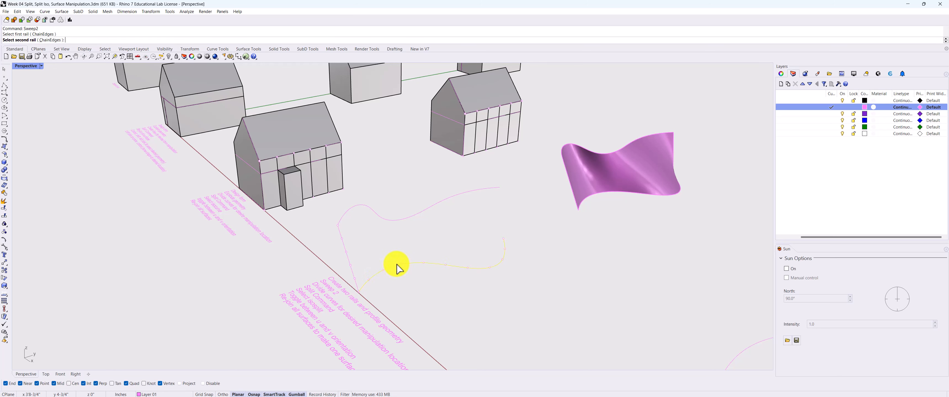
click(392, 221)
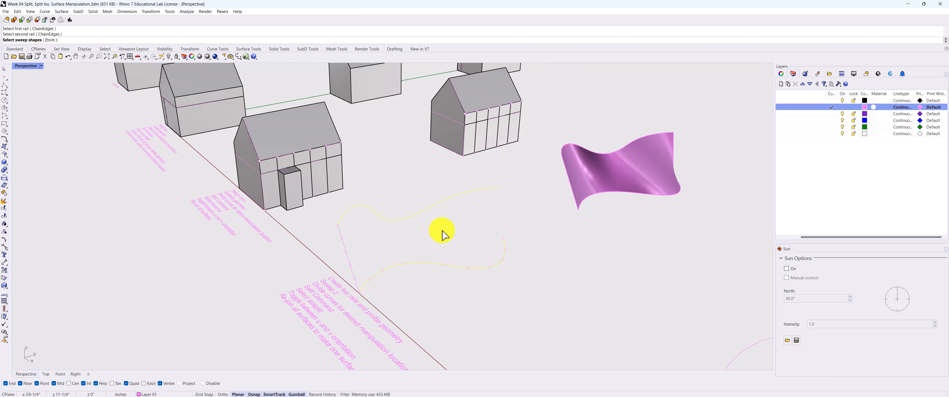
click(345, 250)
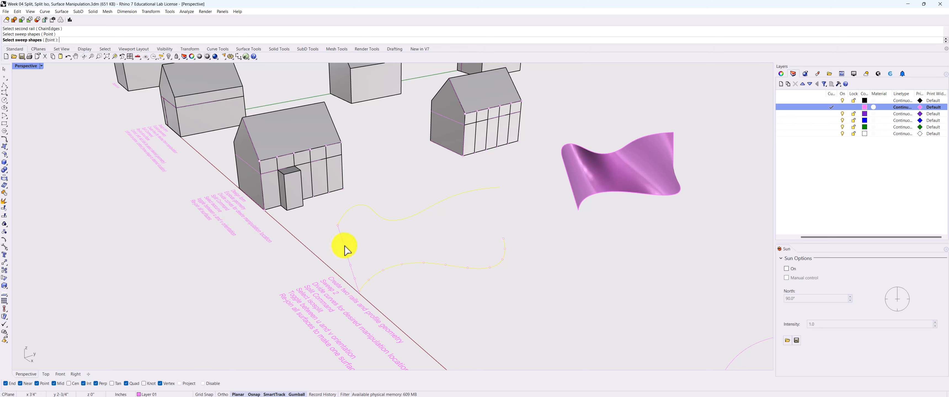
key(Return)
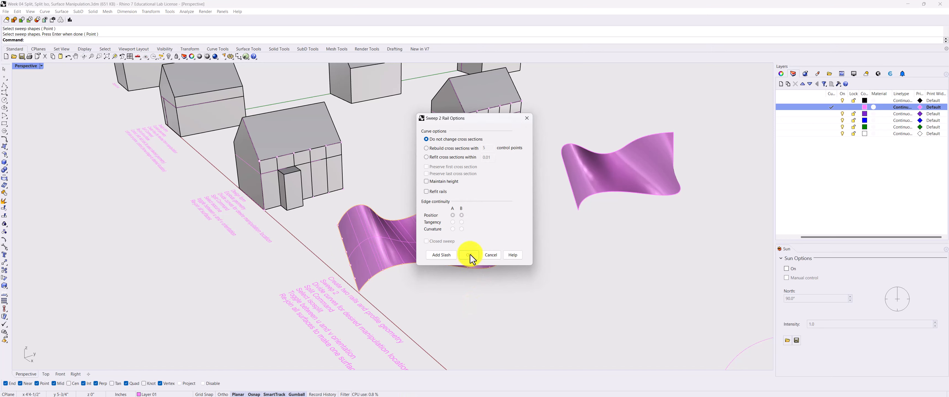
click(468, 255)
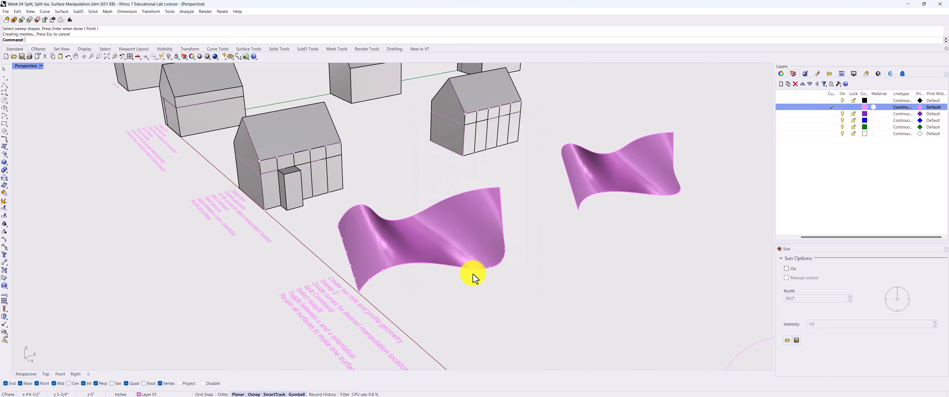
Start an isocurve Split on the swept surface and place U-direction cuts at the division points along its straight profile edge.
right_drag(412, 293, 407, 278)
scroll(407, 279, up, 5)
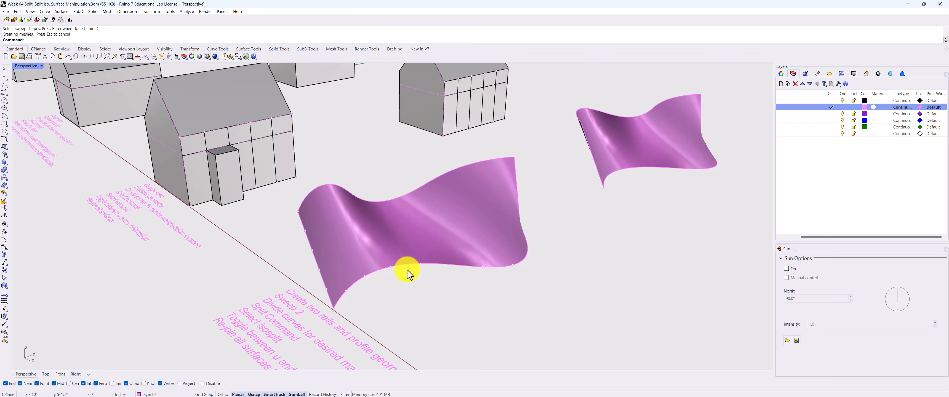
right_drag(407, 272, 454, 301)
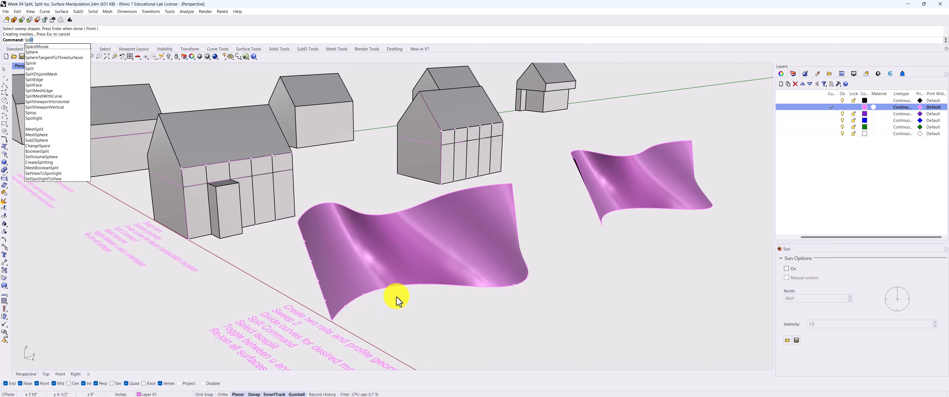
key(Return)
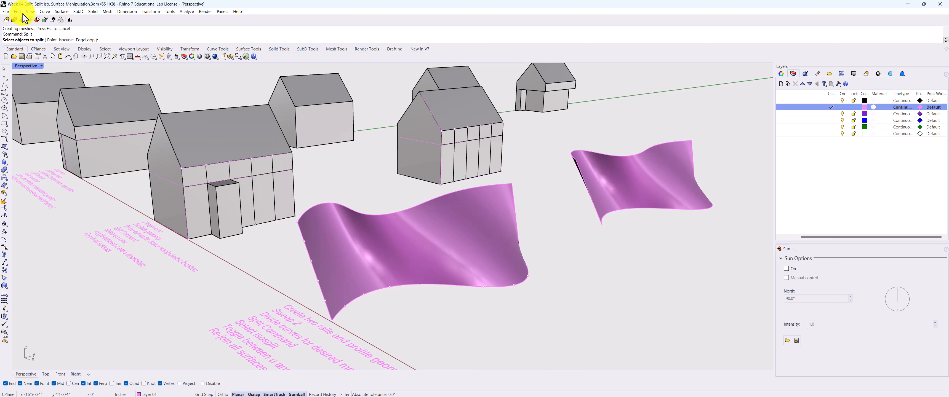
click(378, 272)
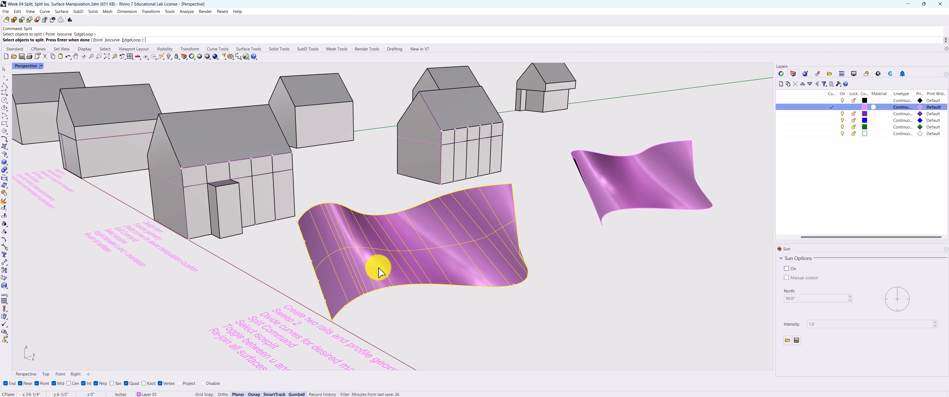
click(112, 41)
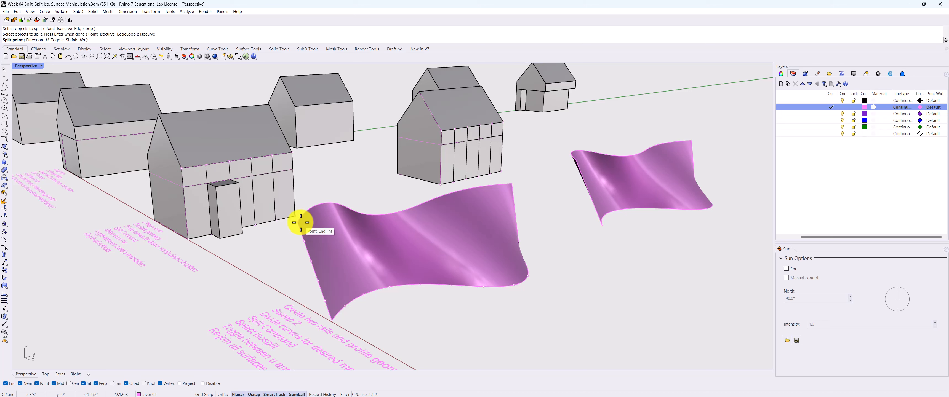
click(307, 243)
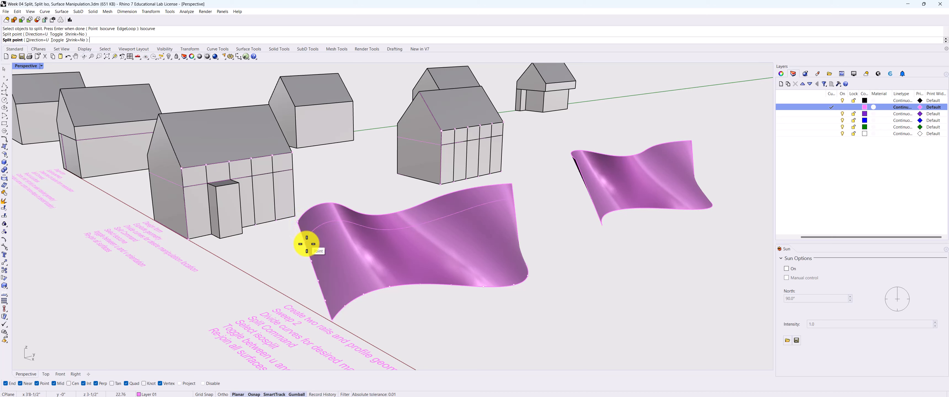
click(312, 263)
click(318, 281)
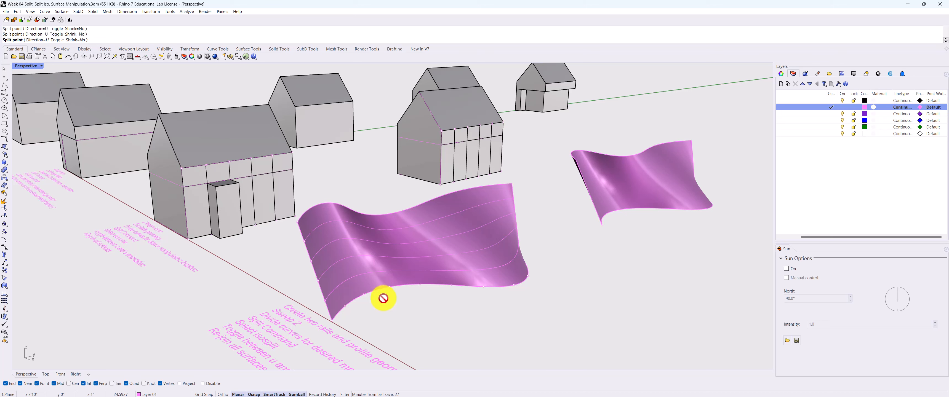
Toggle the split direction to V, add cuts at the division points along the rail, and complete the split.
click(57, 40)
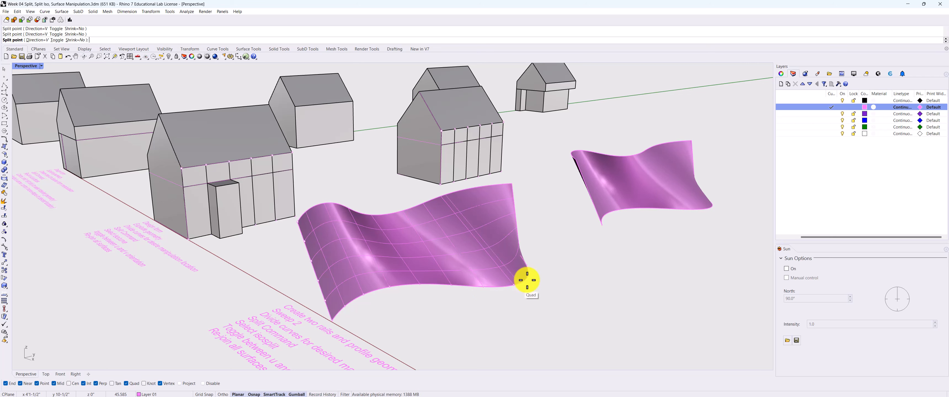
scroll(594, 275, up, 3)
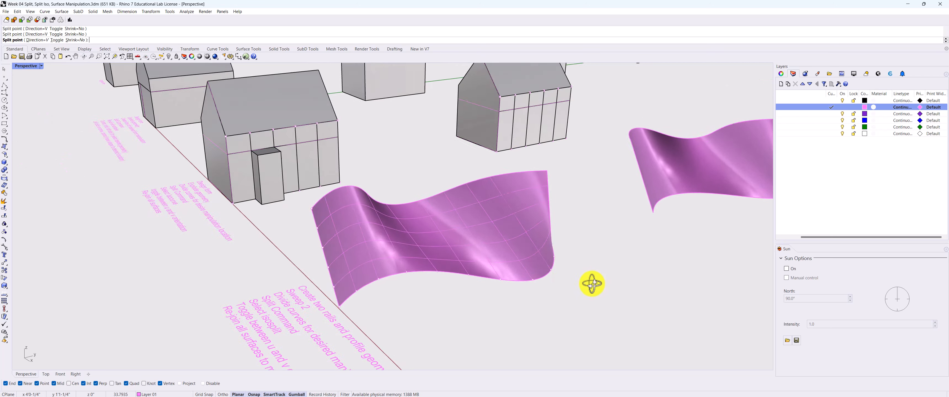
right_drag(591, 282, 547, 291)
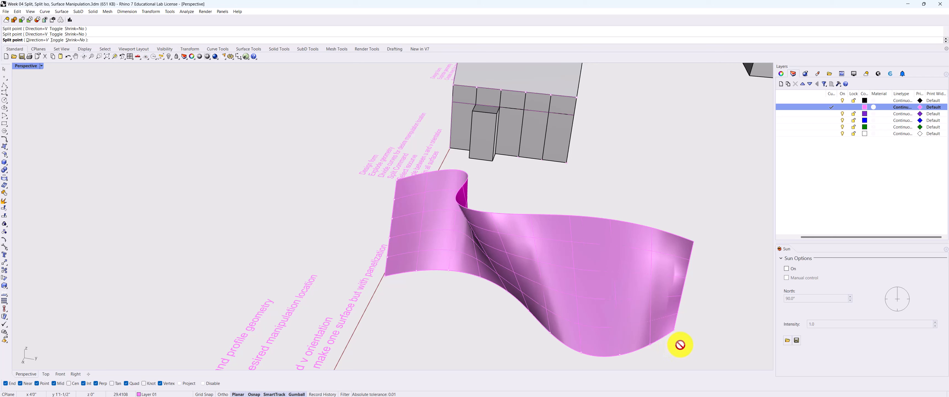
key(Return)
Select individual panels of the split surface to check that they are separate pieces.
scroll(587, 280, down, 5)
right_drag(587, 280, 536, 304)
scroll(417, 254, up, 3)
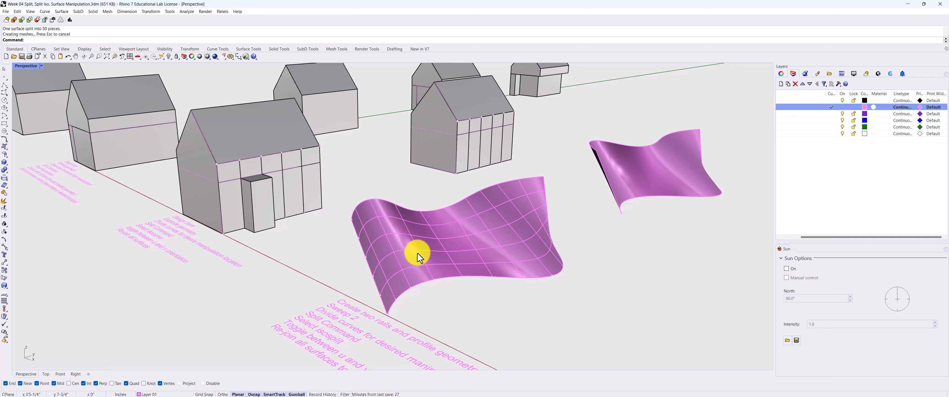
click(427, 239)
click(438, 260)
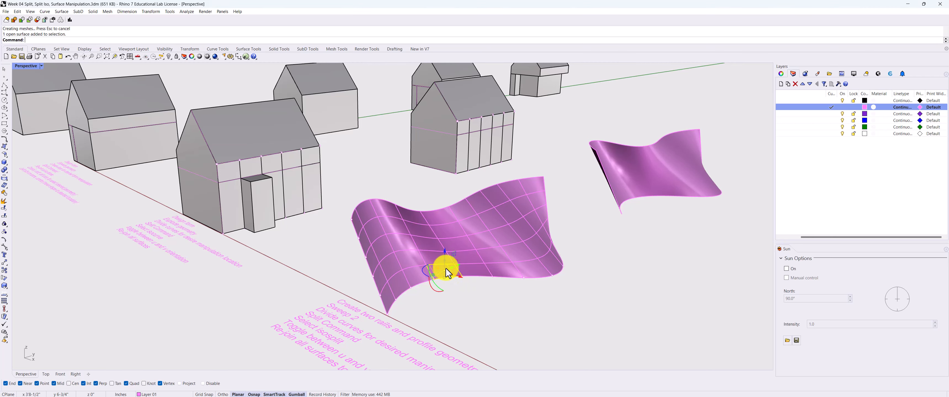
click(583, 290)
Select all the split panels together with their curves, leave out the text note, and join them.
right_drag(583, 290, 550, 291)
scroll(549, 288, down, 3)
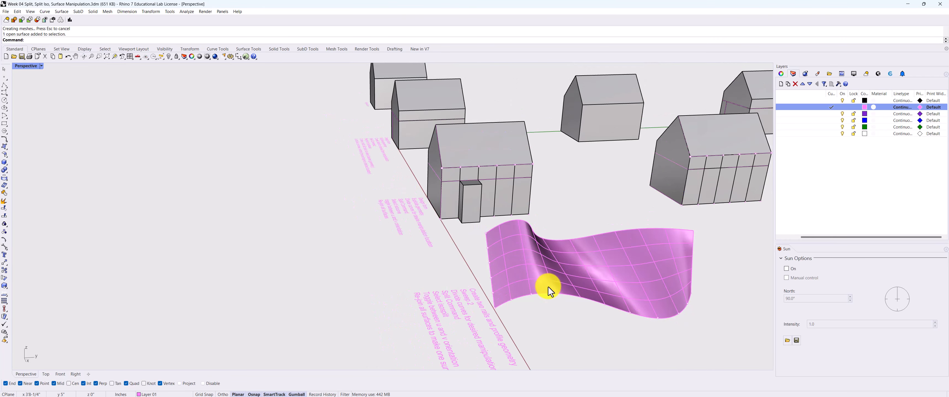
scroll(650, 297, down, 3)
right_drag(608, 272, 662, 309)
drag(679, 230, 538, 302)
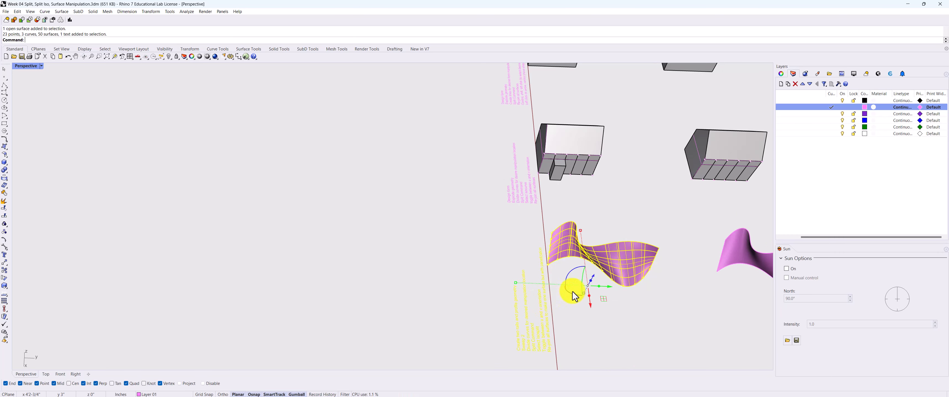
ctrl+click(534, 338)
right_drag(604, 332, 651, 277)
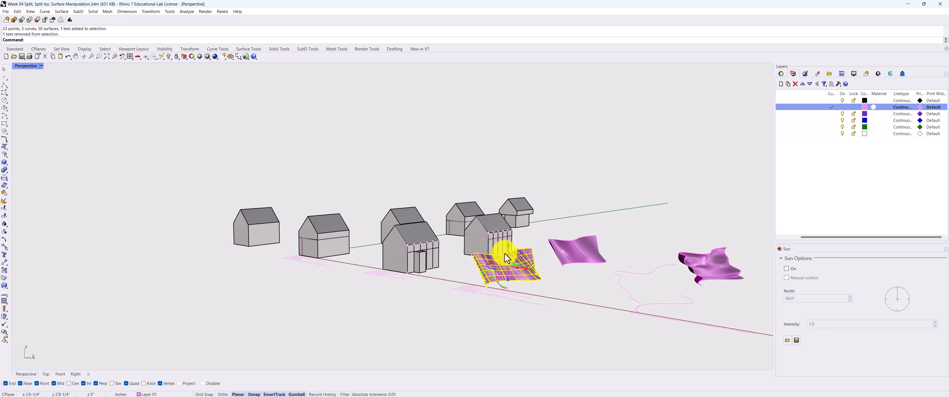
scroll(506, 254, up, 2)
scroll(494, 282, up, 1)
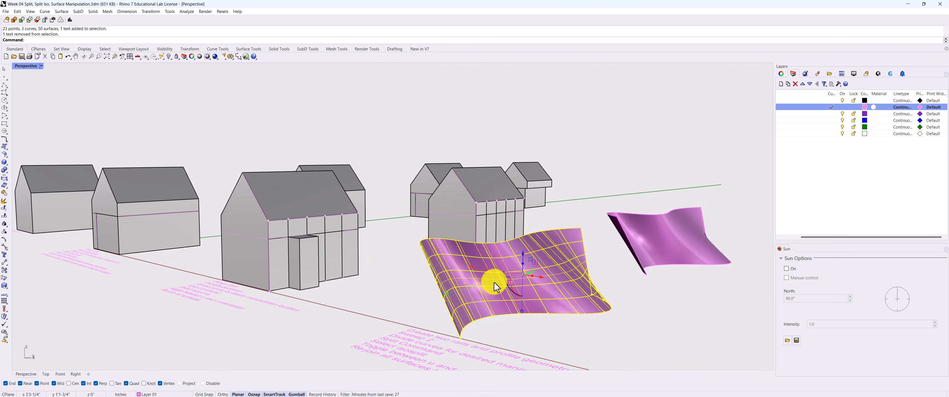
key(ctrl+j)
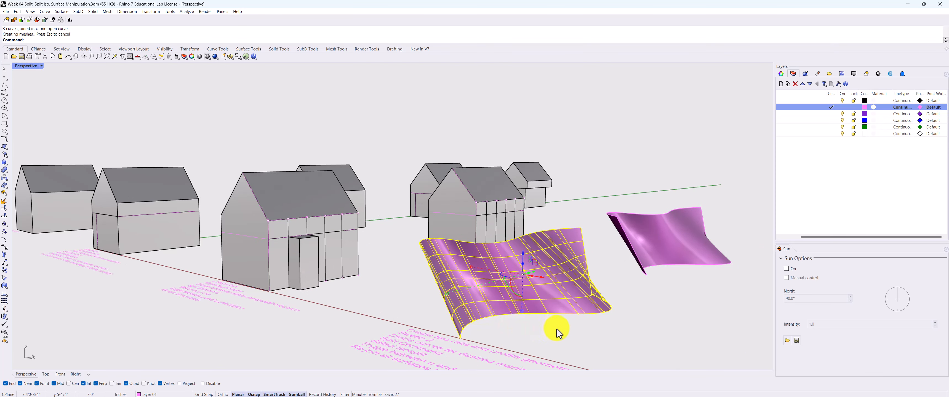
Select the joined panelized surface and examine it up close from several angles.
click(598, 333)
right_drag(599, 334, 576, 340)
click(694, 285)
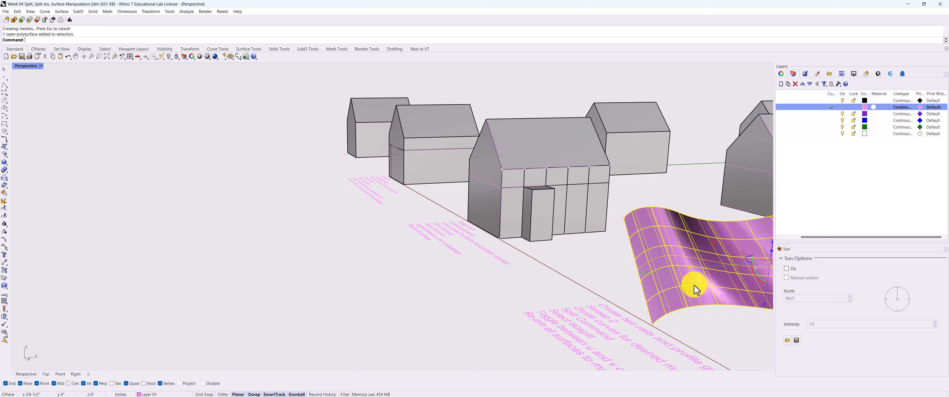
key(Return)
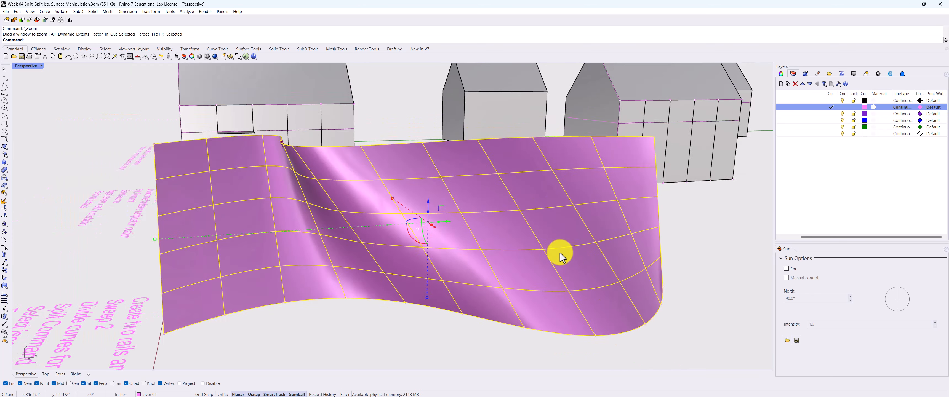
click(595, 294)
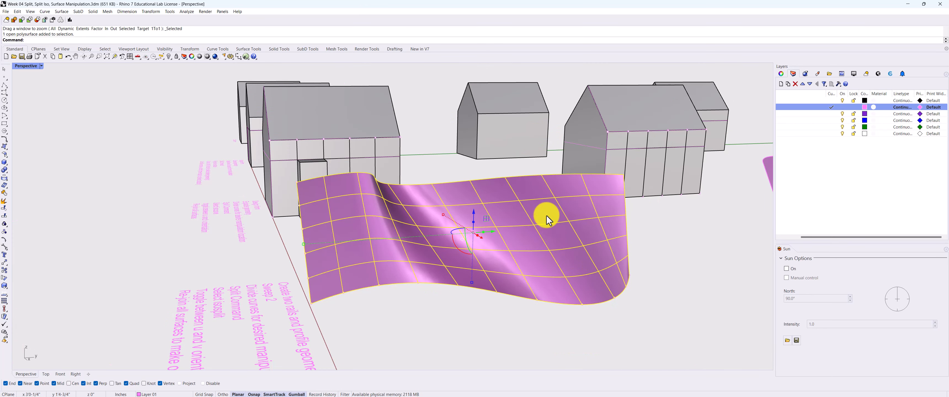
click(493, 347)
right_drag(442, 338, 483, 333)
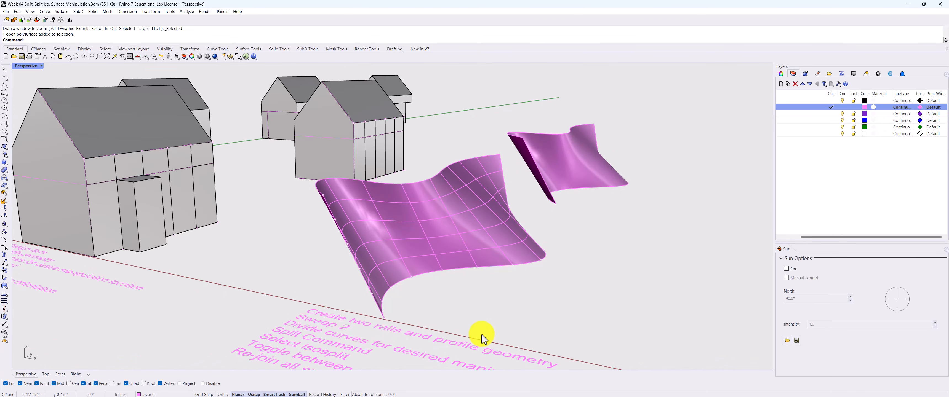
Run Sweep2 on the two rails and wavy profile curve beside the "Same as previous operation" note, leaving the cross sections unchanged.
right_drag(568, 270, 540, 276)
scroll(430, 206, down, 8)
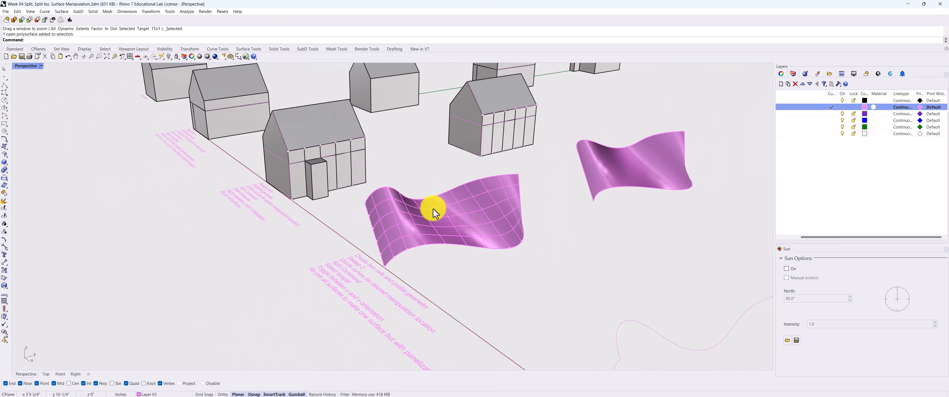
scroll(560, 266, up, 6)
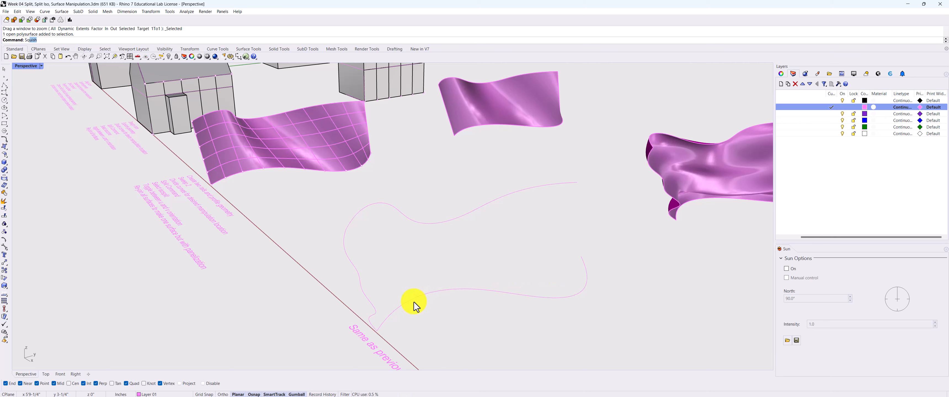
text(q)
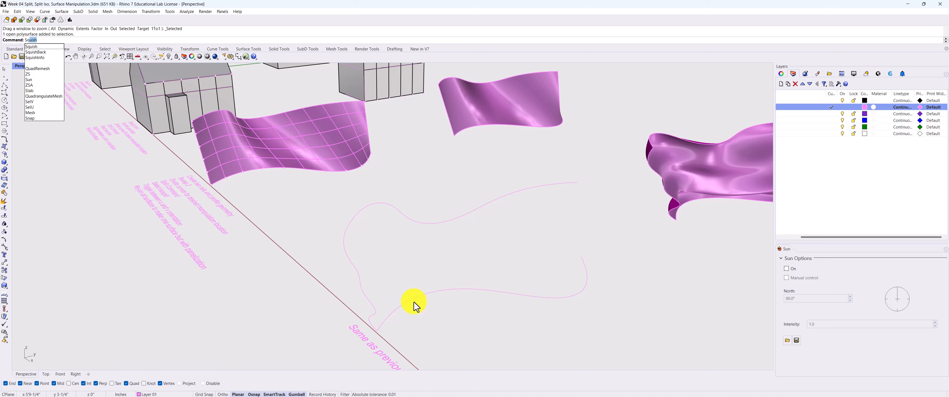
key(BackSpace)
key(BackSpace)
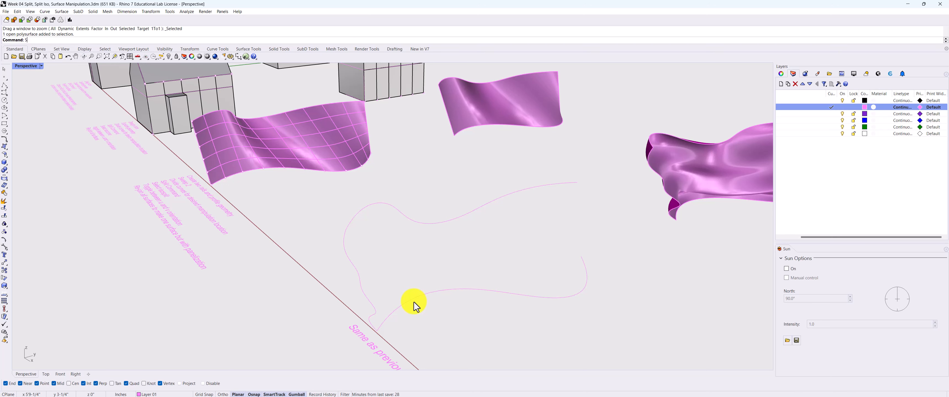
text(weep2)
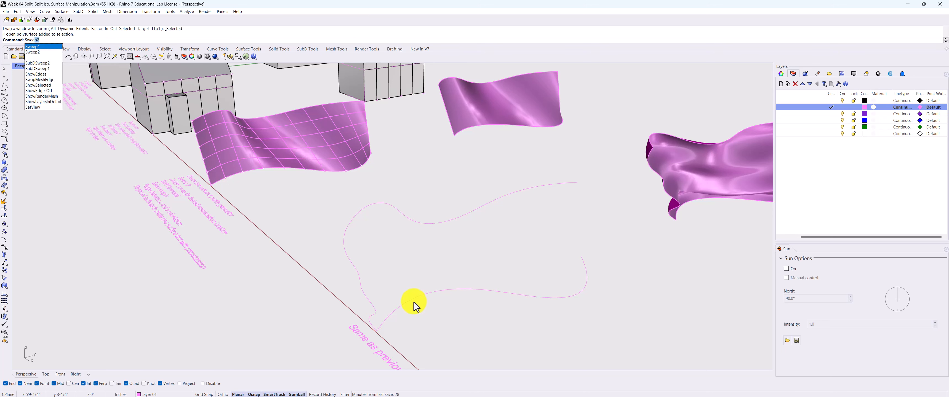
key(Return)
click(414, 302)
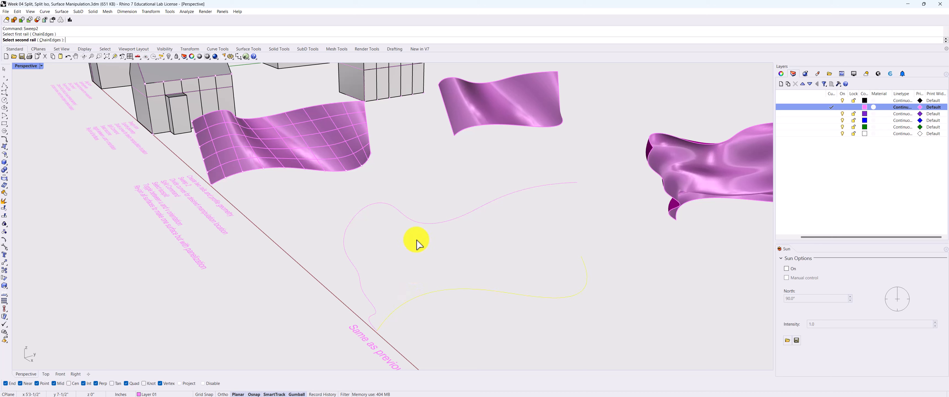
click(425, 223)
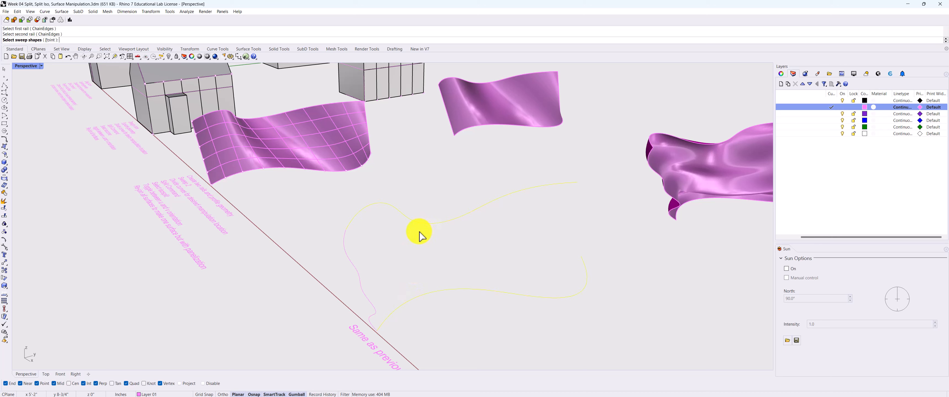
click(355, 272)
right_click(485, 345)
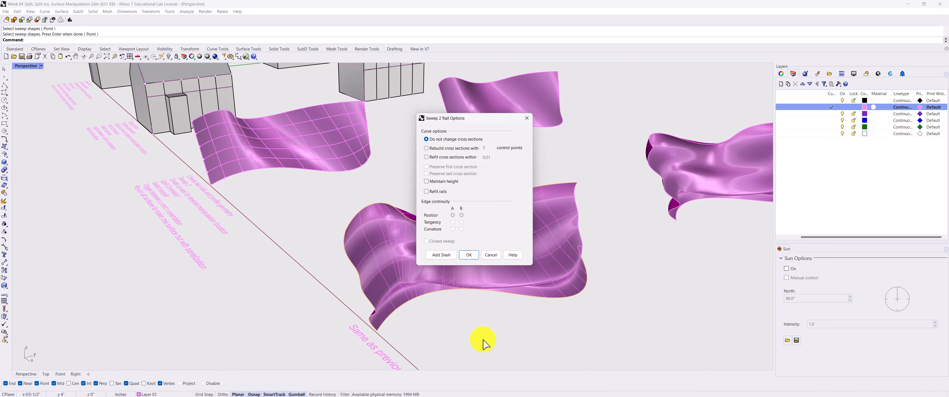
click(469, 254)
right_drag(487, 329, 462, 330)
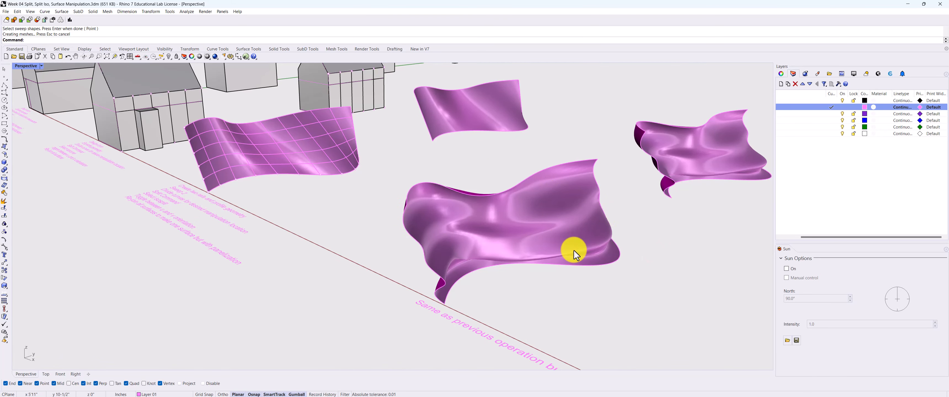
Examine the house beside the "Design form, Explode geometry" note up close, together with its dividing lines and instructions.
scroll(574, 252, down, 3)
scroll(594, 251, down, 2)
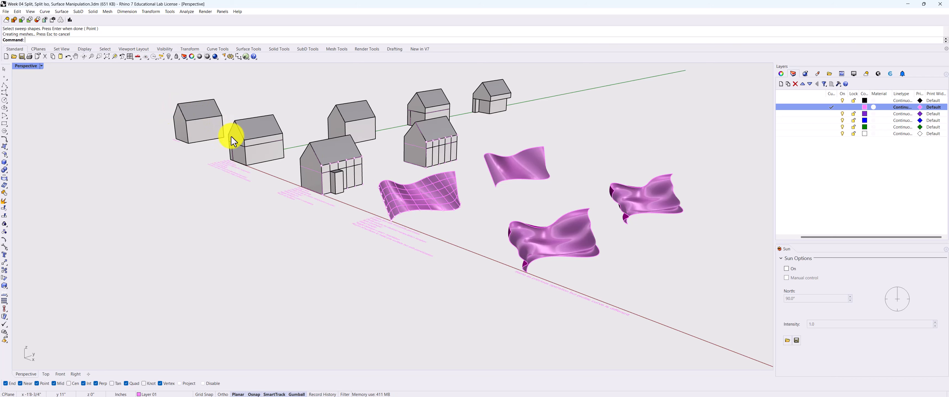
scroll(240, 138, up, 5)
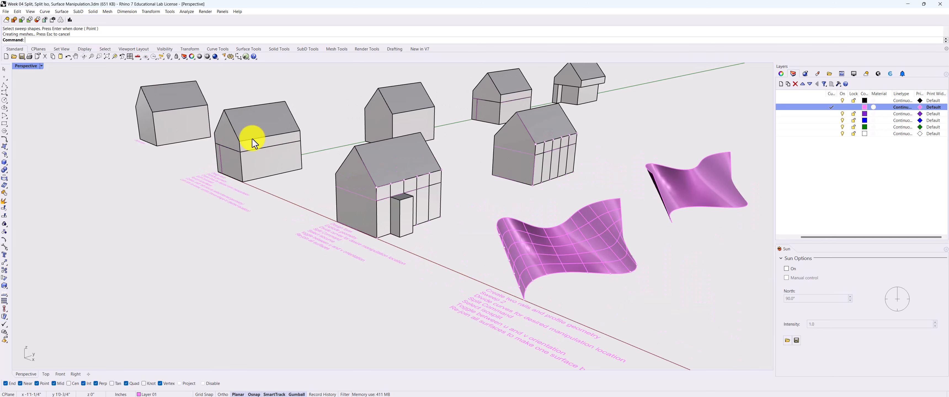
scroll(221, 135, up, 2)
scroll(286, 201, down, 2)
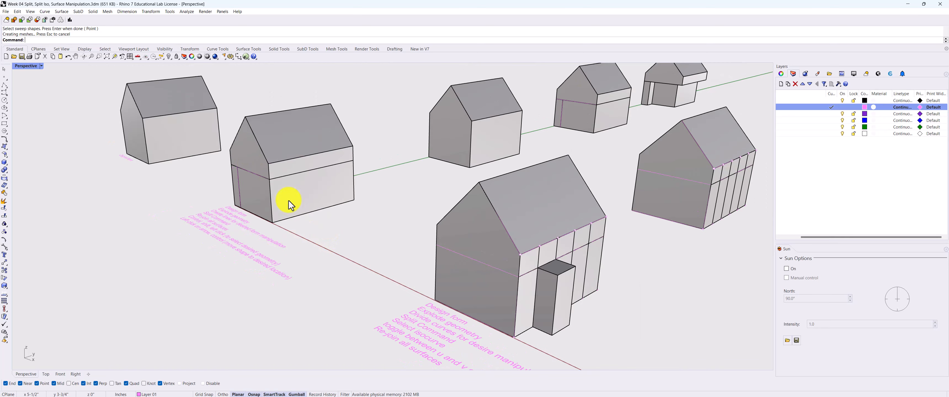
scroll(244, 131, up, 4)
scroll(333, 268, down, 3)
right_drag(333, 268, 367, 261)
scroll(367, 263, up, 1)
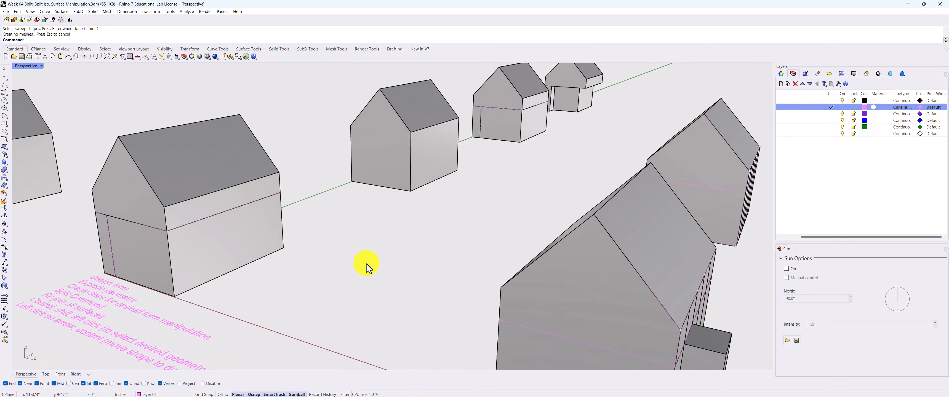
scroll(187, 238, up, 2)
scroll(134, 230, up, 2)
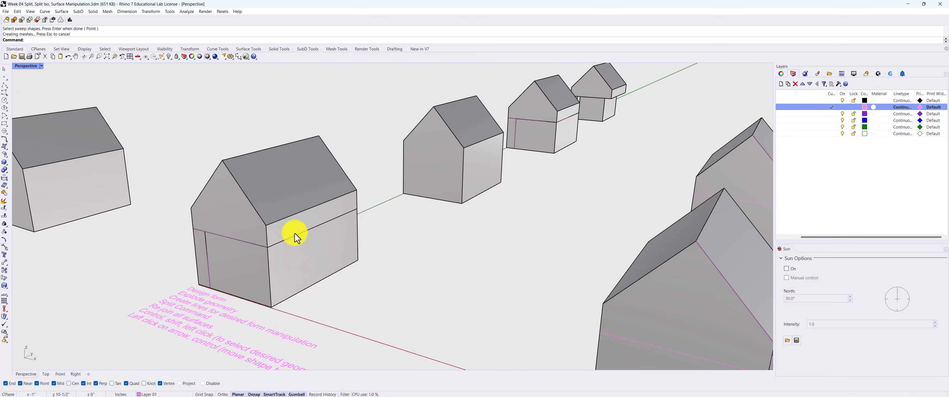
right_drag(447, 279, 436, 280)
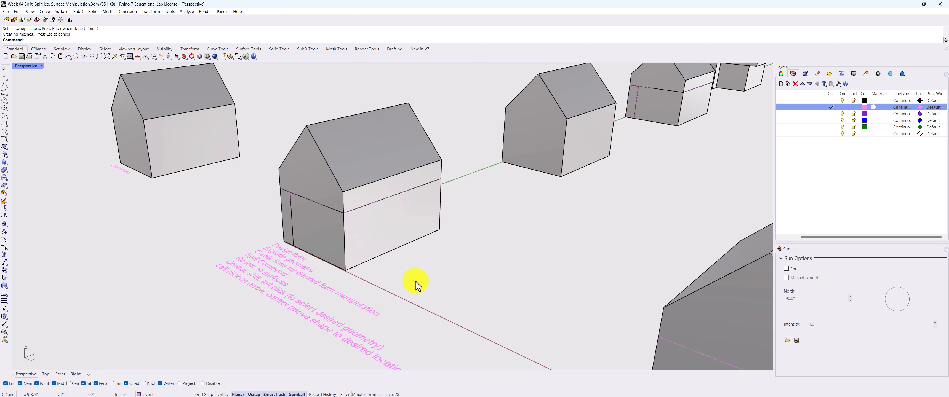
scroll(323, 249, up, 1)
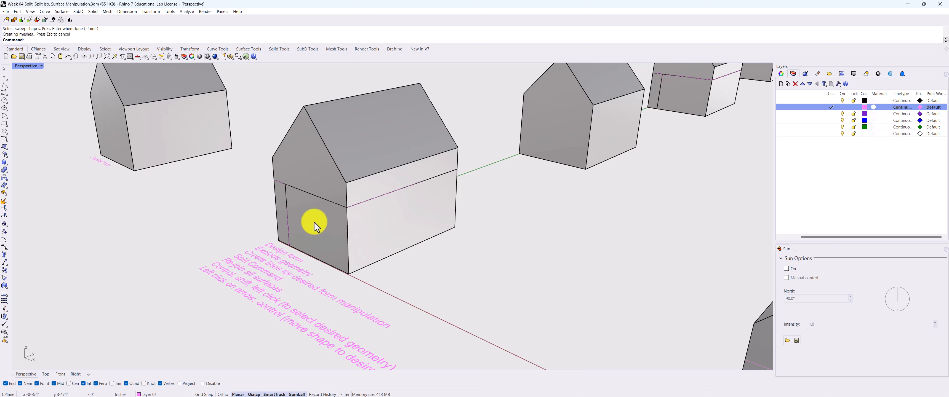
Select the house's horizontal band curve, the vertical front-wall line and the split front-wall panel in turn to check them.
click(277, 182)
click(302, 199)
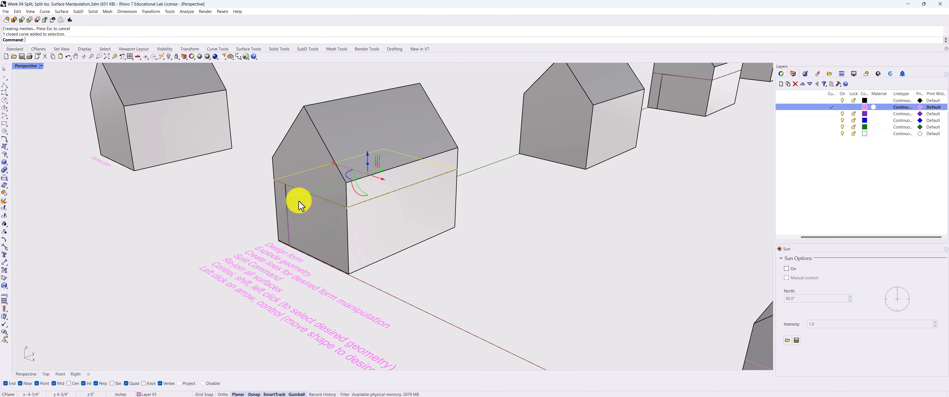
click(289, 218)
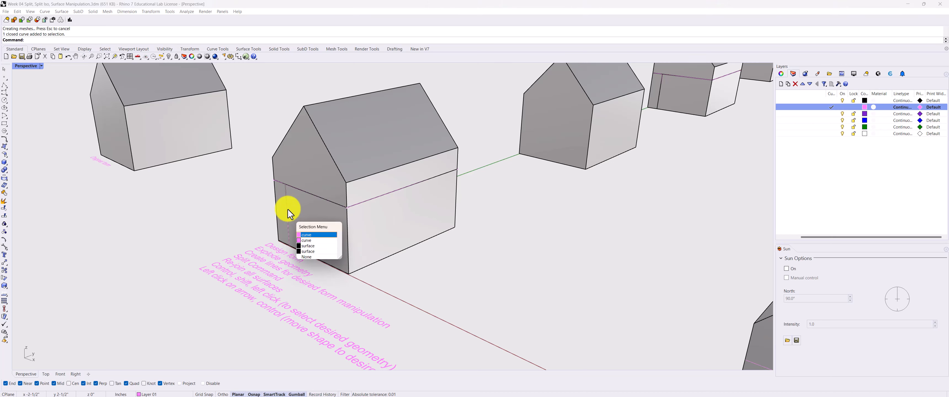
click(288, 220)
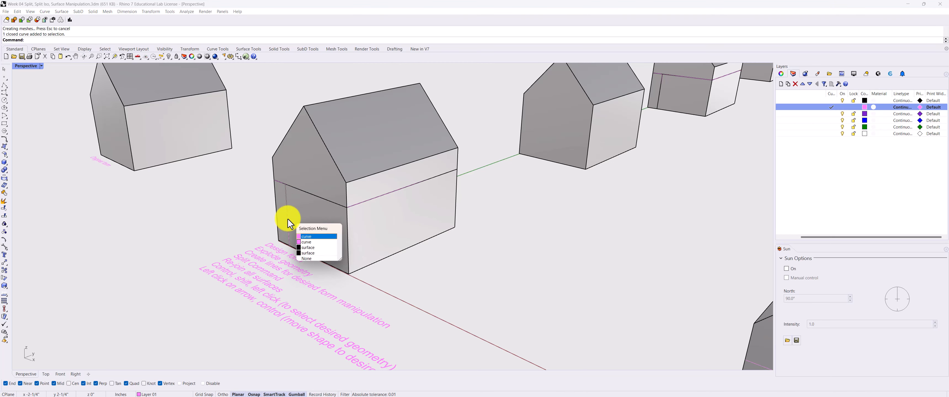
click(303, 237)
click(432, 275)
scroll(433, 275, down, 3)
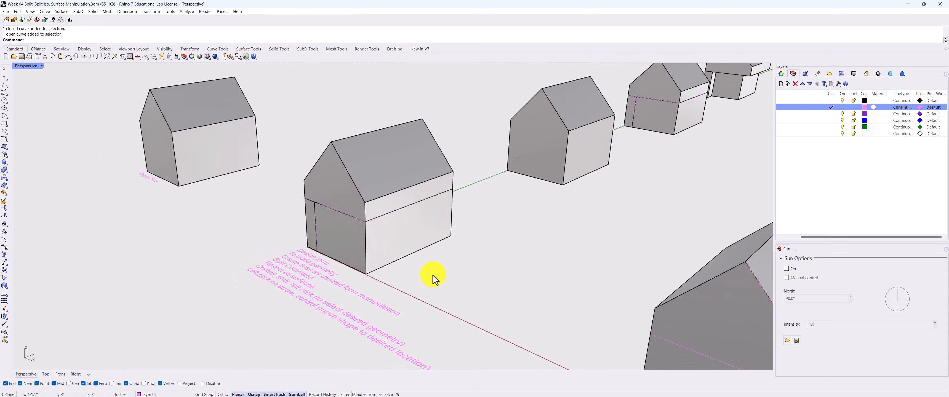
click(356, 255)
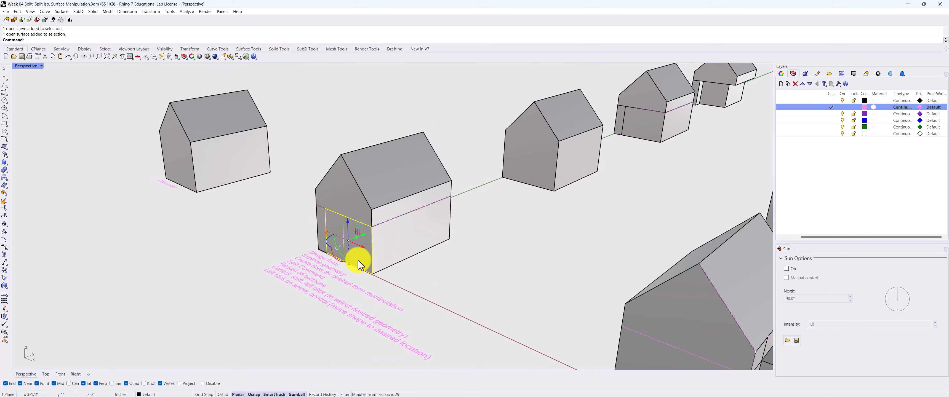
click(447, 274)
scroll(368, 184, up, 2)
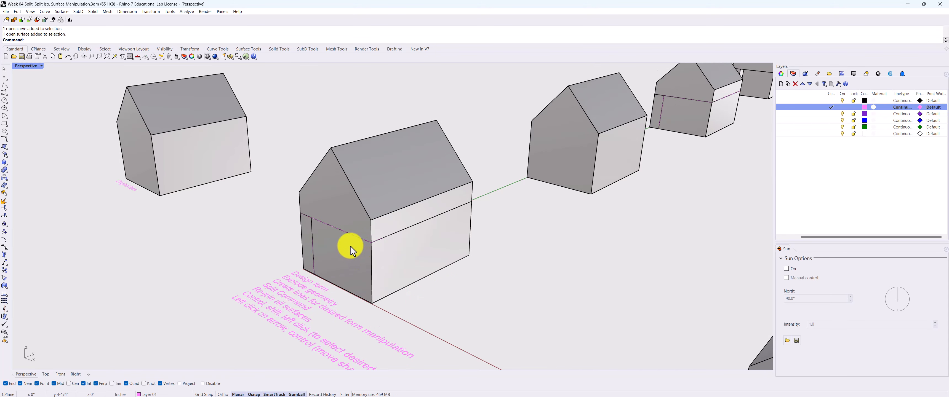
right_drag(104, 172, 120, 160)
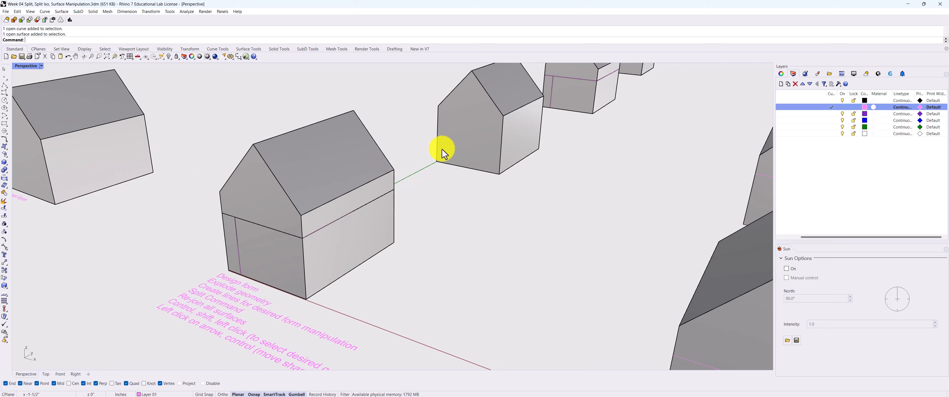
Draw a closed polyline around all four walls of the plain house behind the divided one, slightly below the eaves.
click(484, 141)
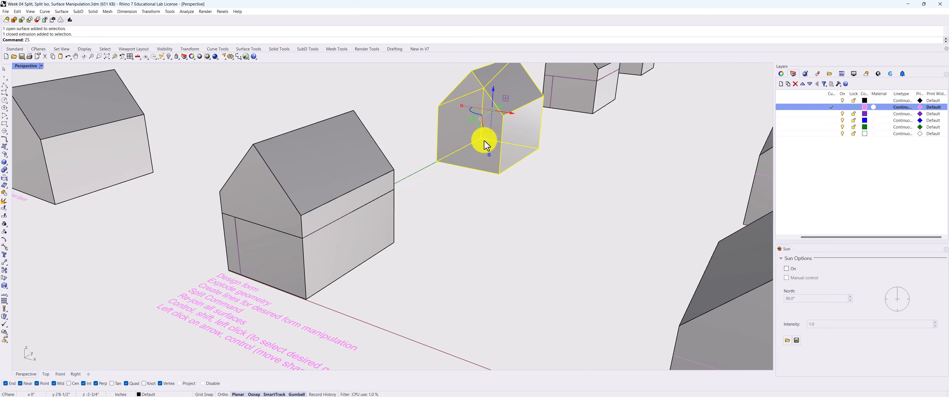
key(ctrl+shift+e)
click(551, 324)
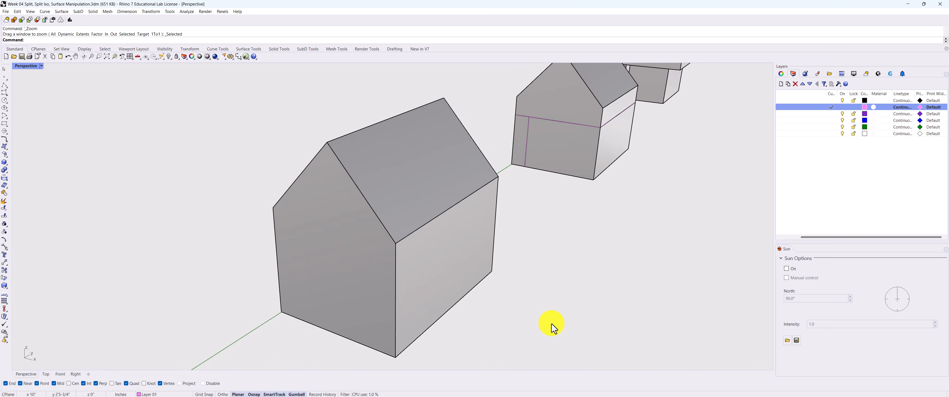
key(BackSpace)
key(BackSpace)
key(BackSpace)
text(Pol)
key(Return)
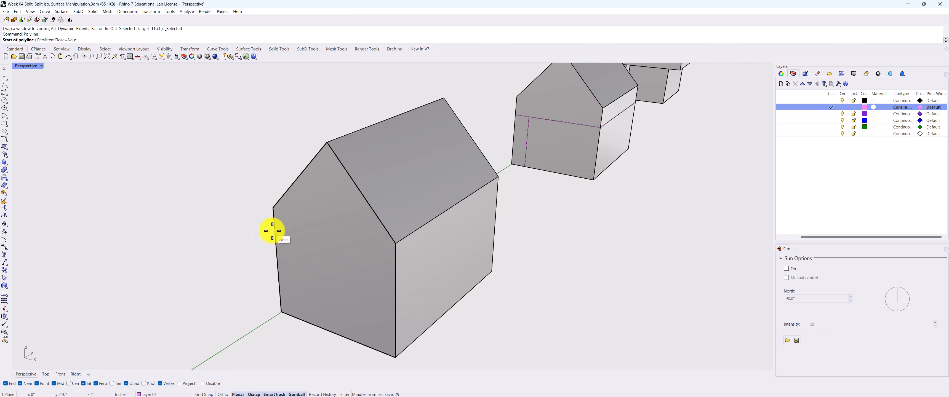
click(274, 232)
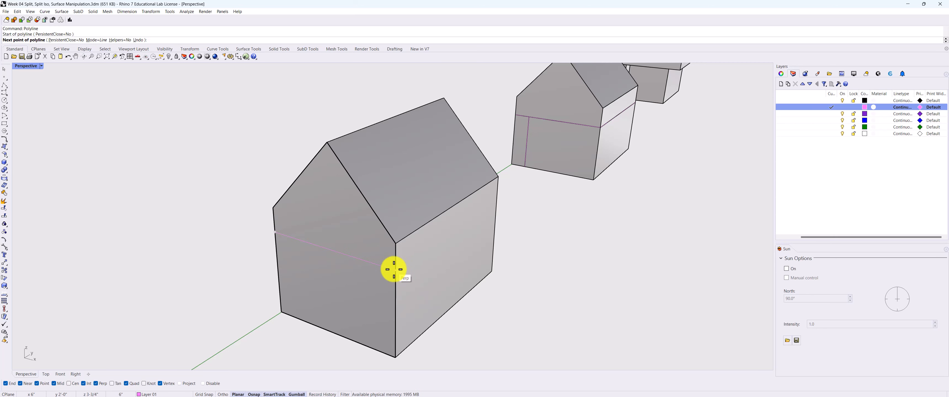
click(395, 269)
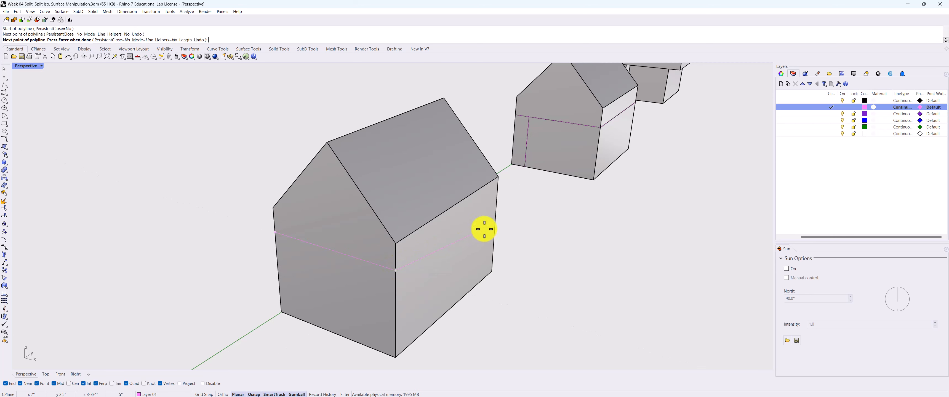
click(495, 199)
right_drag(514, 206, 463, 251)
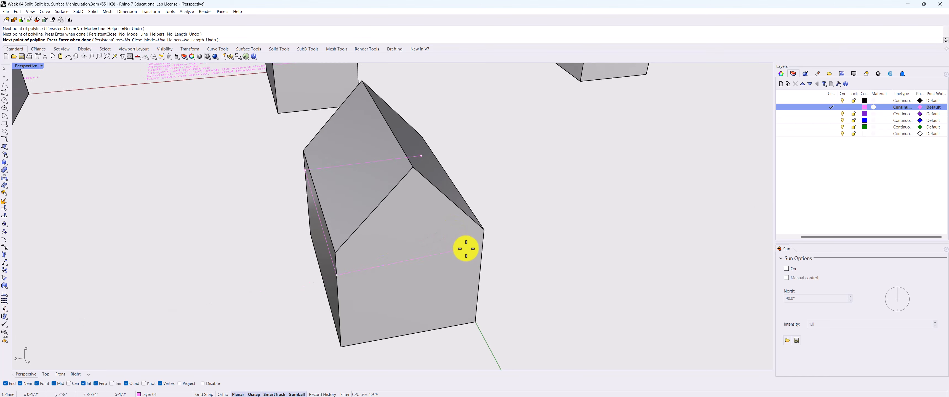
click(482, 254)
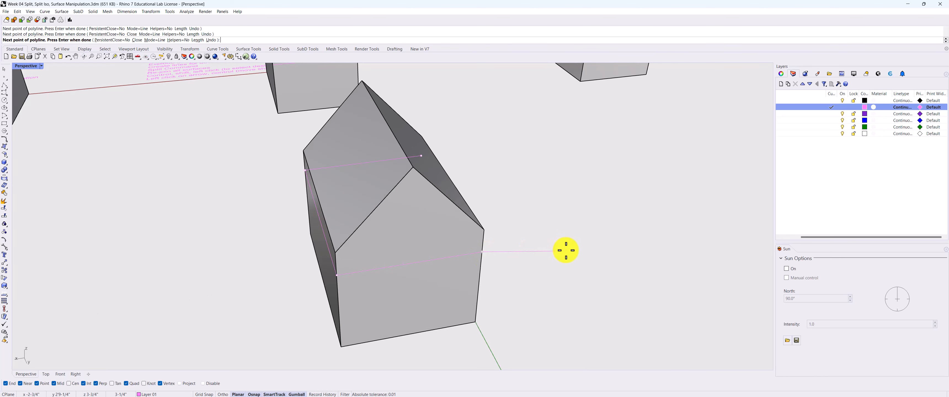
right_drag(566, 250, 460, 246)
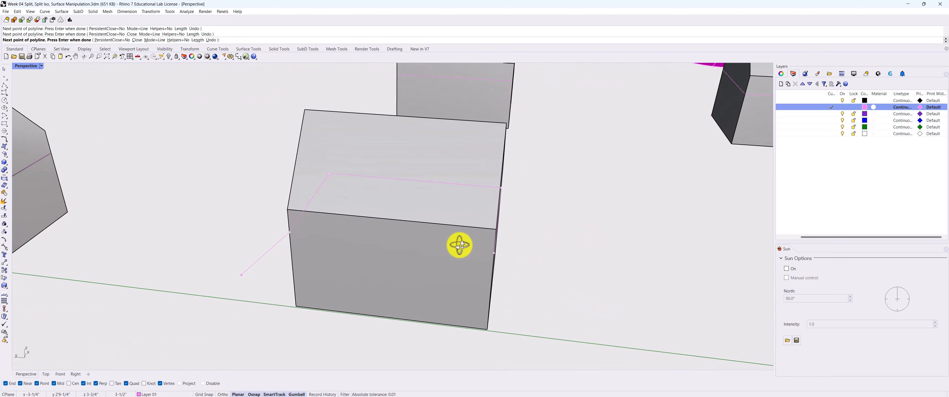
right_click(492, 255)
right_drag(594, 255, 520, 245)
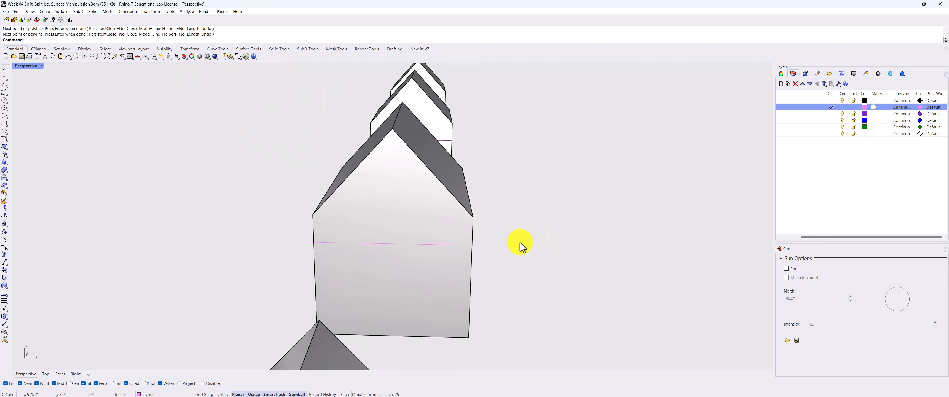
Draw a vertical line on the front gable wall, near its outer corner, from the base edge up to the polyline.
key(Return)
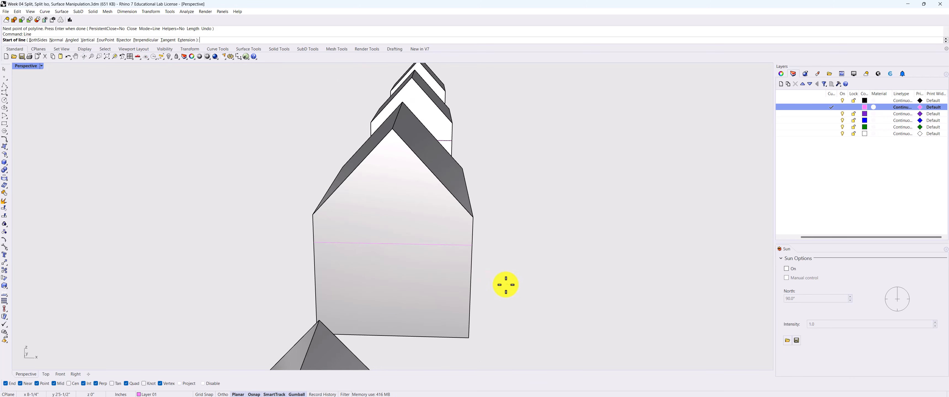
right_drag(506, 284, 483, 290)
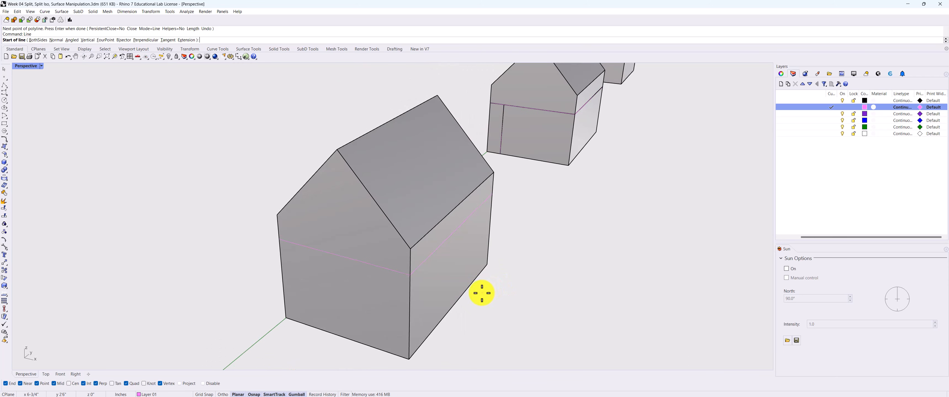
click(298, 321)
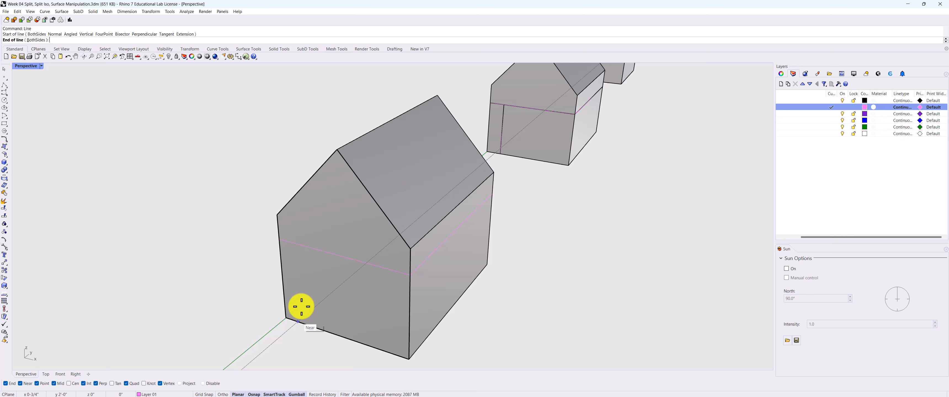
click(295, 245)
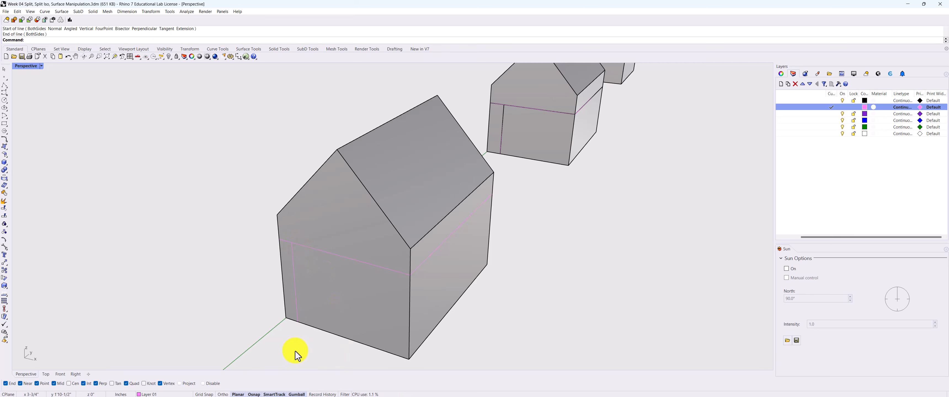
right_drag(324, 318, 520, 309)
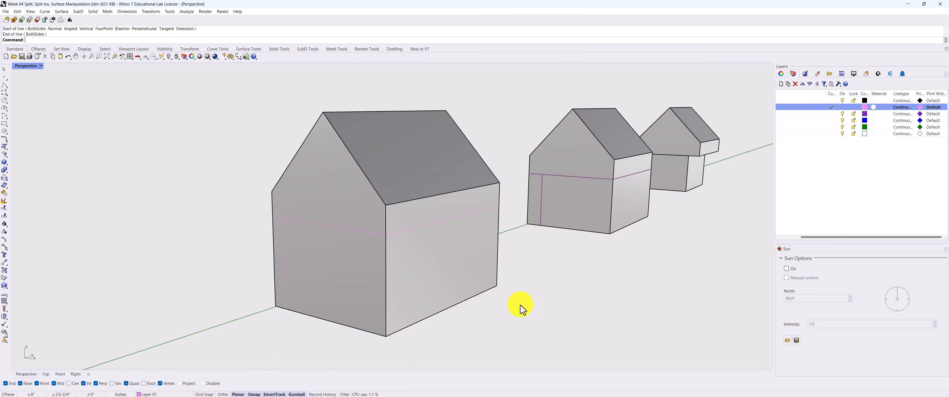
text(Split)
key(Return)
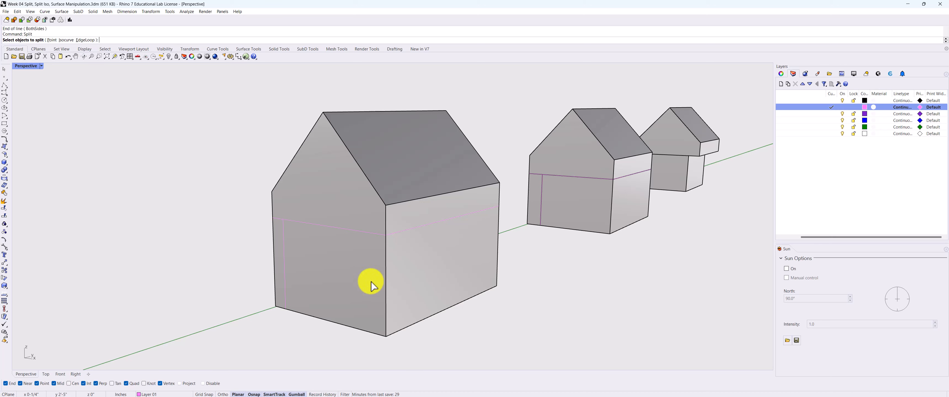
key(Escape)
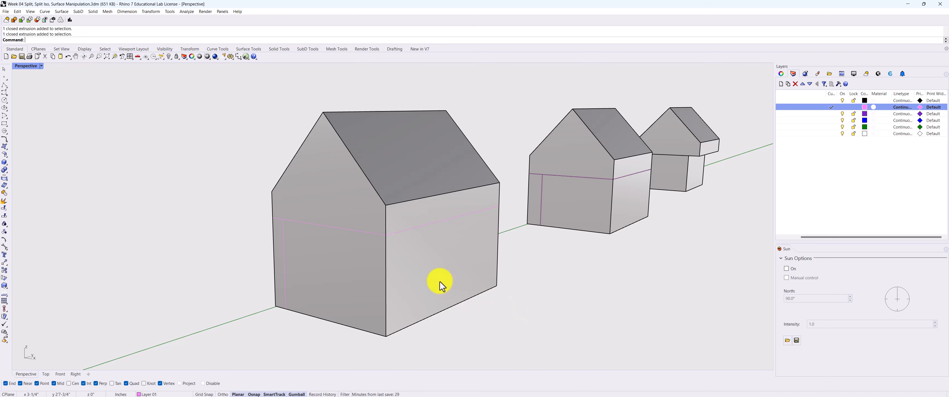
Explode the house extrusion with the new polyline into separate surfaces and clear the selection.
click(440, 282)
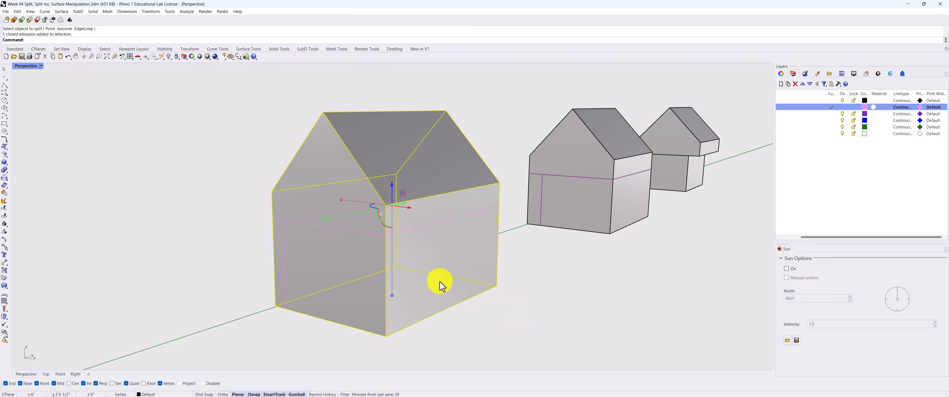
click(5, 207)
click(229, 248)
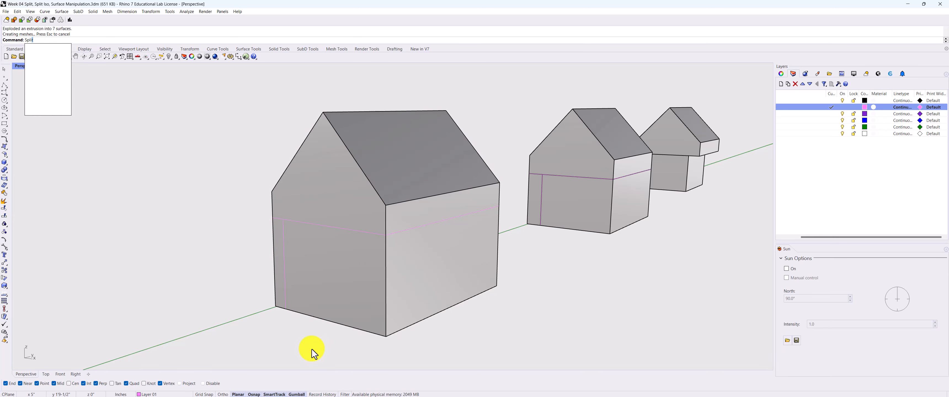
Split the exploded house's front gable wall with the horizontal polyline and the vertical line.
key(Return)
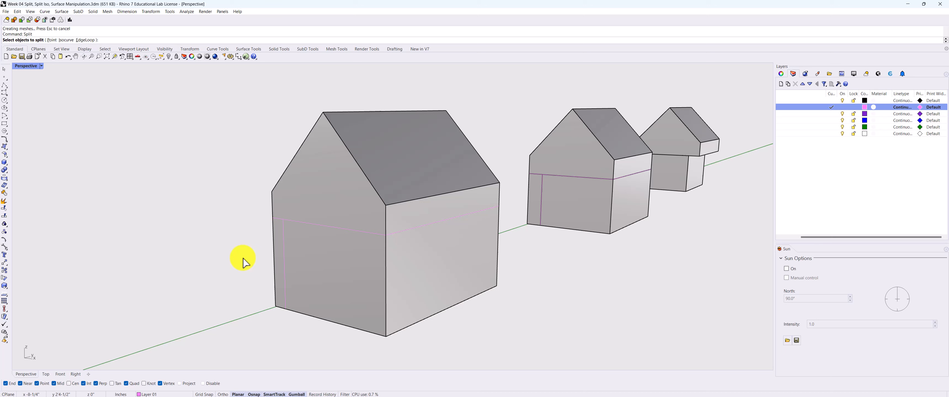
click(283, 254)
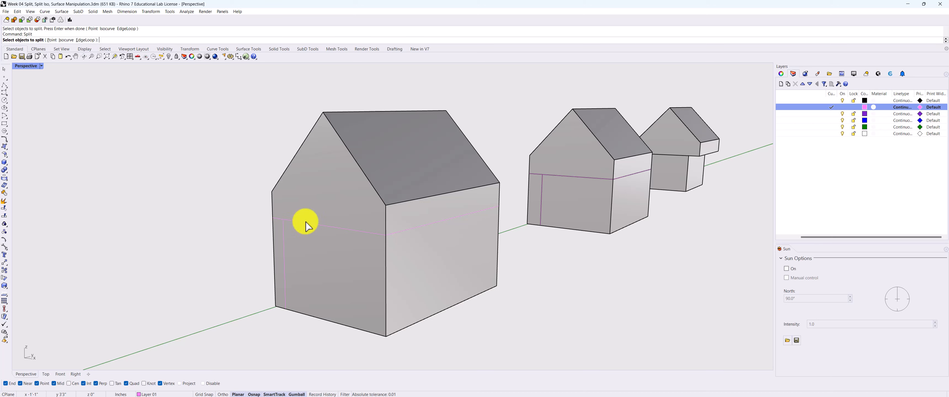
click(322, 259)
key(Return)
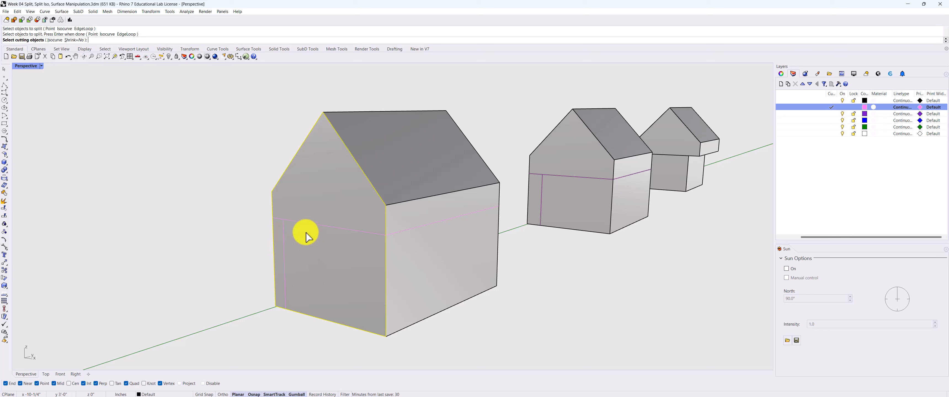
click(308, 223)
click(287, 241)
right_click(276, 303)
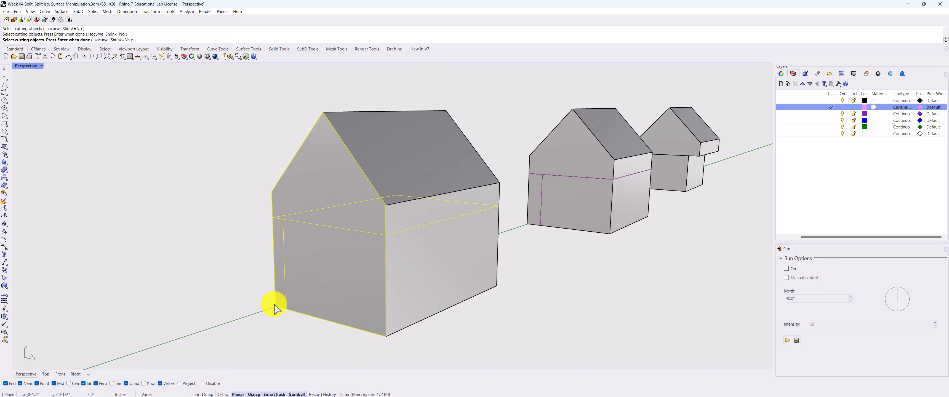
Split the same house's long side wall with the horizontal polyline running below the eaves.
right_click(312, 342)
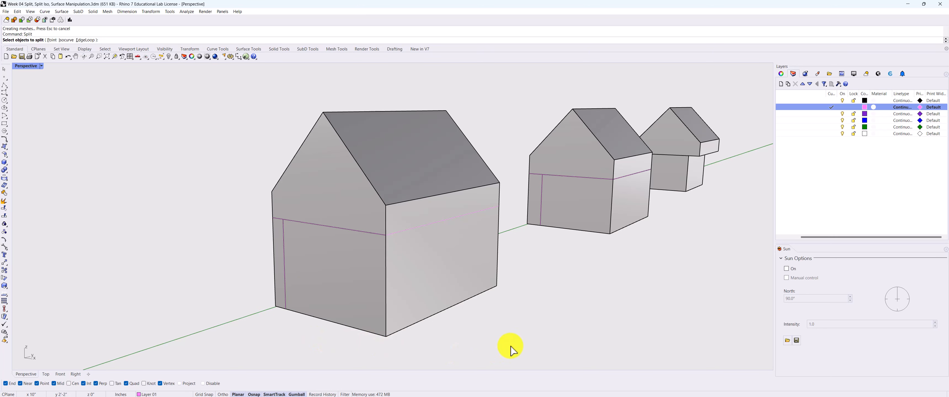
right_drag(511, 345, 478, 321)
click(448, 264)
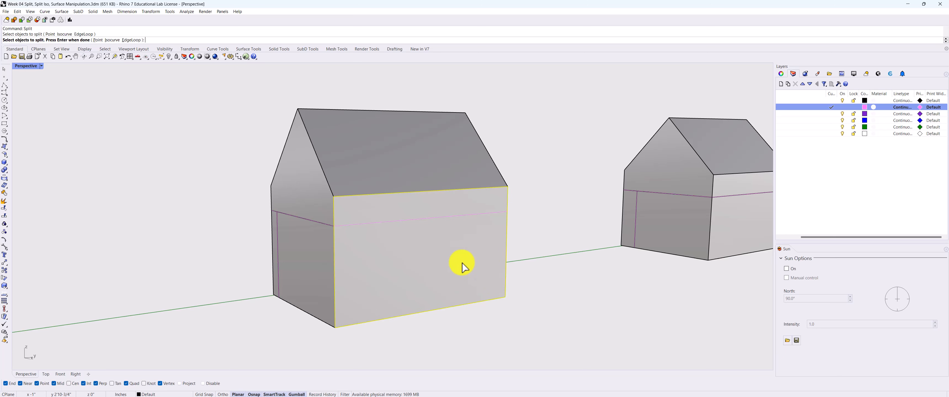
right_click(491, 206)
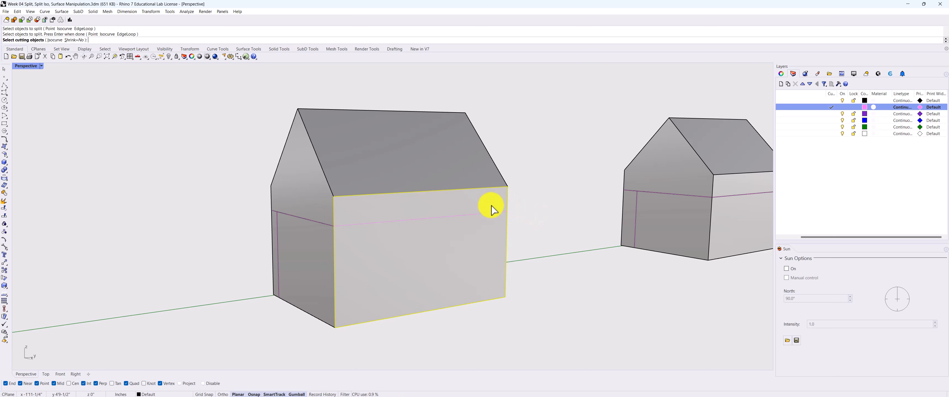
click(413, 220)
right_drag(530, 212, 528, 212)
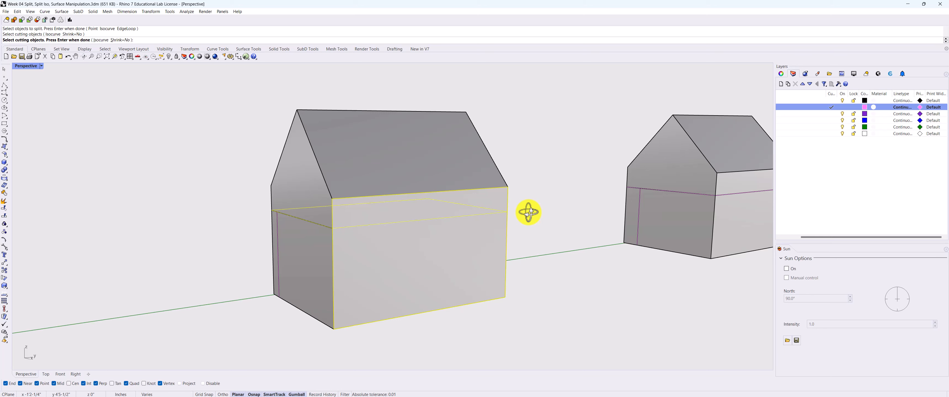
right_click(534, 216)
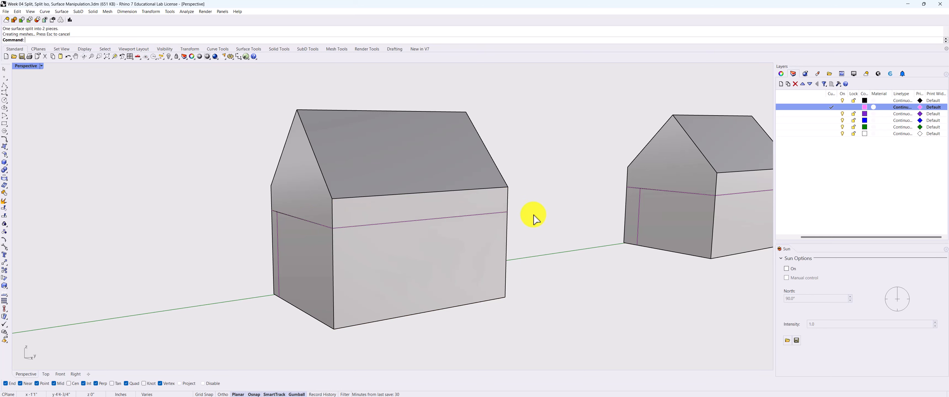
Select the lower front panel and the lower side-wall panel in turn to check that the walls are divided.
right_drag(383, 336, 405, 344)
click(353, 298)
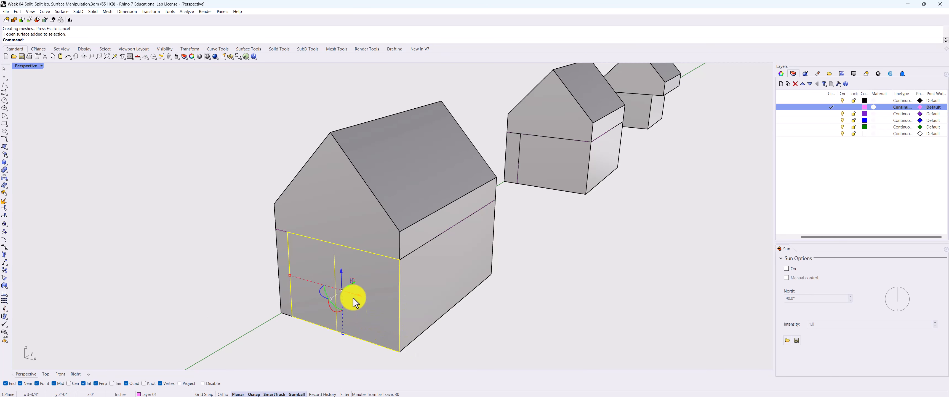
click(453, 289)
scroll(421, 276, down, 5)
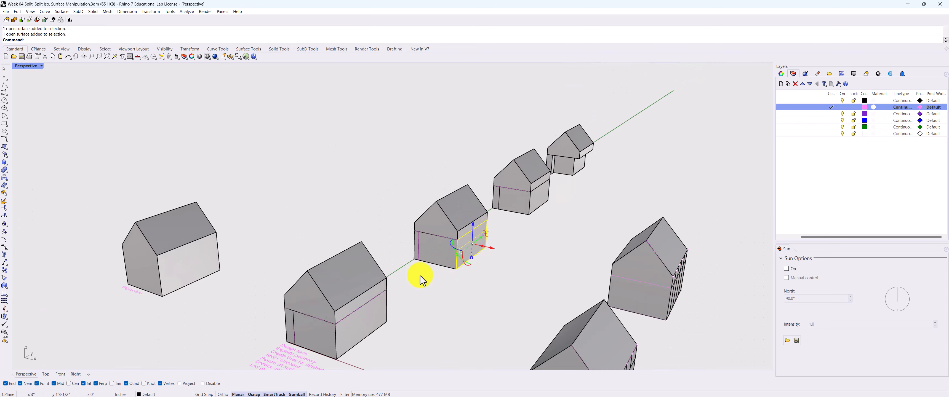
scroll(309, 346, up, 4)
scroll(320, 329, down, 2)
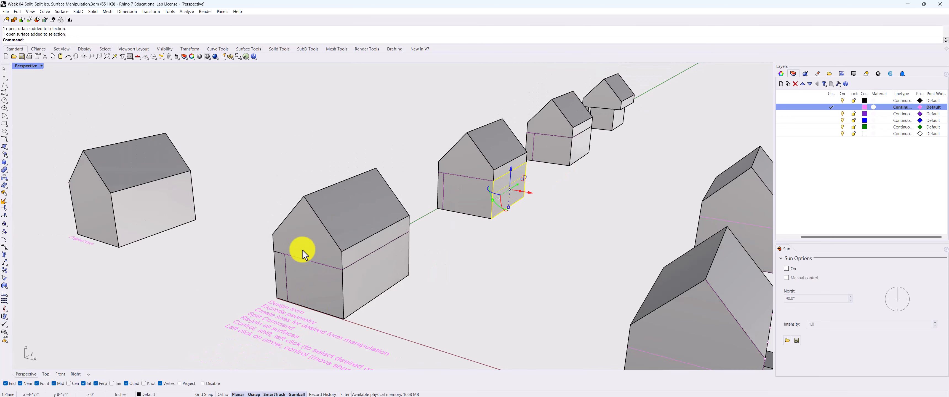
click(441, 301)
click(303, 297)
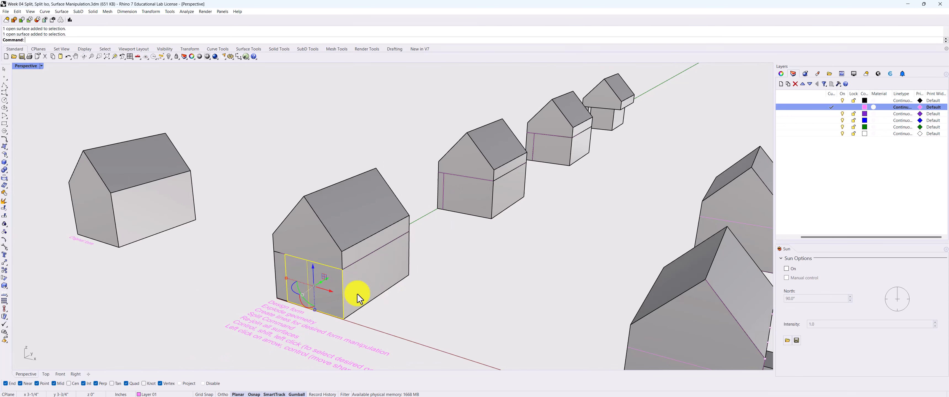
shift+click(379, 279)
shift+click(374, 244)
shift+click(370, 218)
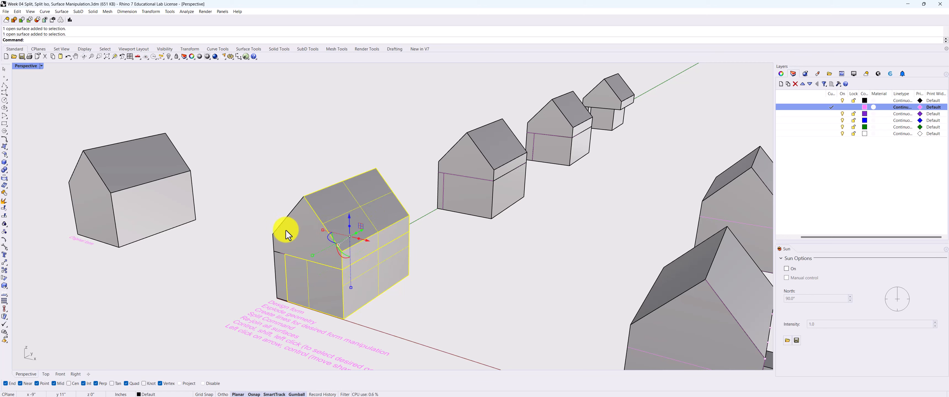
shift+click(295, 233)
shift+click(279, 272)
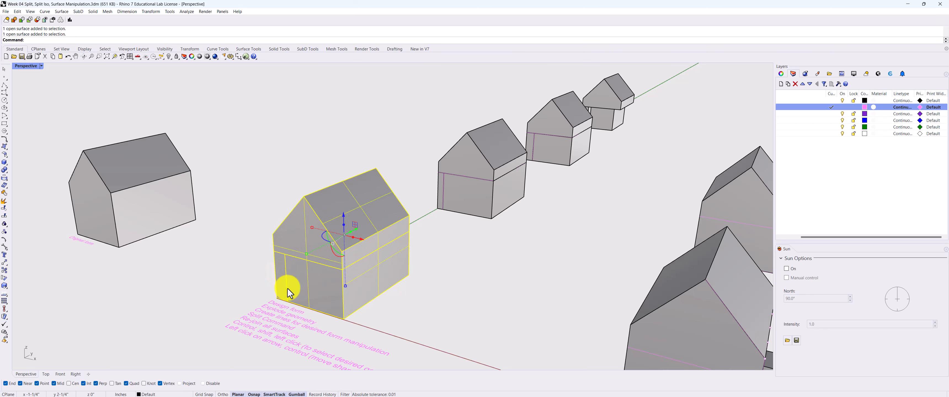
click(409, 295)
Select all surfaces and curves of the split house together, join them and clear the selection.
right_drag(409, 295, 386, 299)
drag(372, 323, 333, 341)
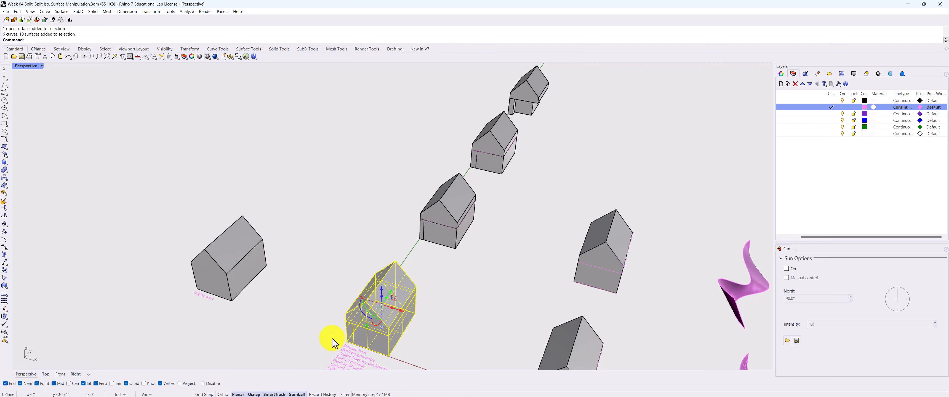
key(ctrl+j)
click(441, 319)
Check the joined house by selecting its lower front panel as a sub-surface and the whole polysurface.
right_drag(430, 332, 424, 312)
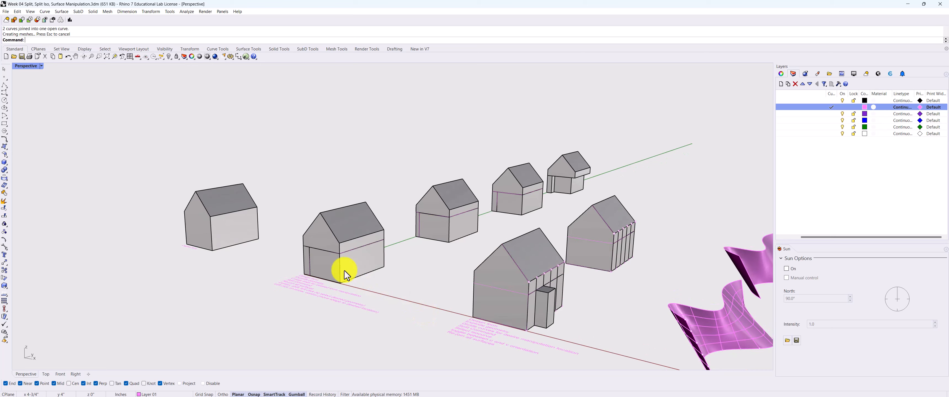
scroll(338, 272, up, 6)
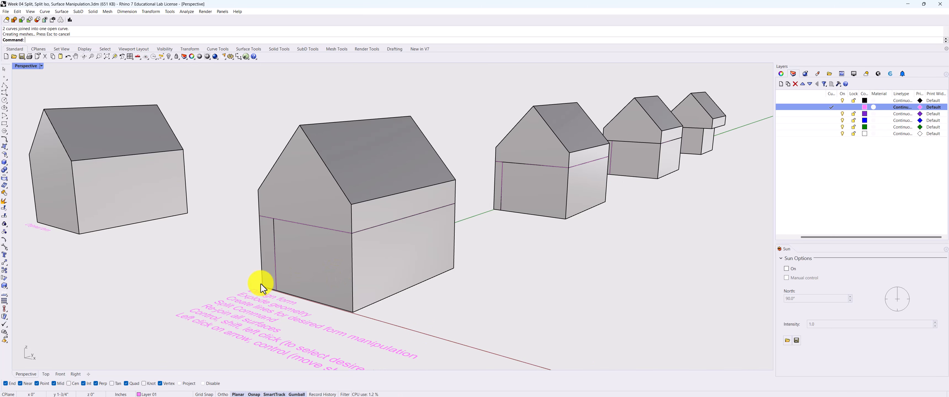
ctrl+shift+click(323, 269)
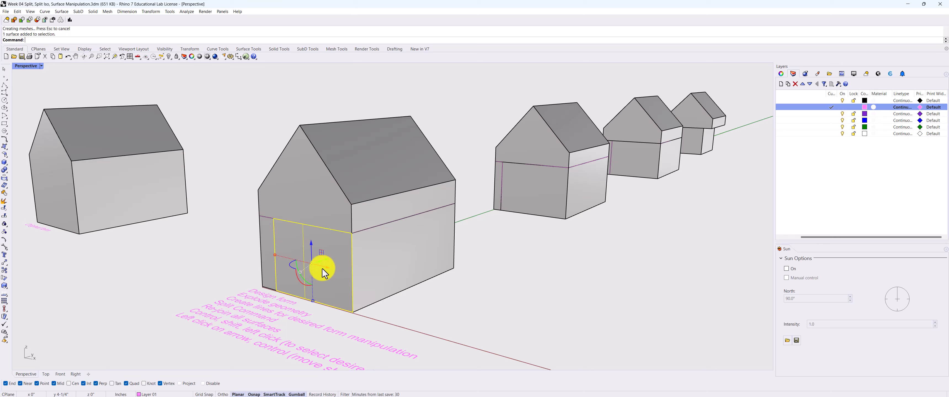
click(455, 298)
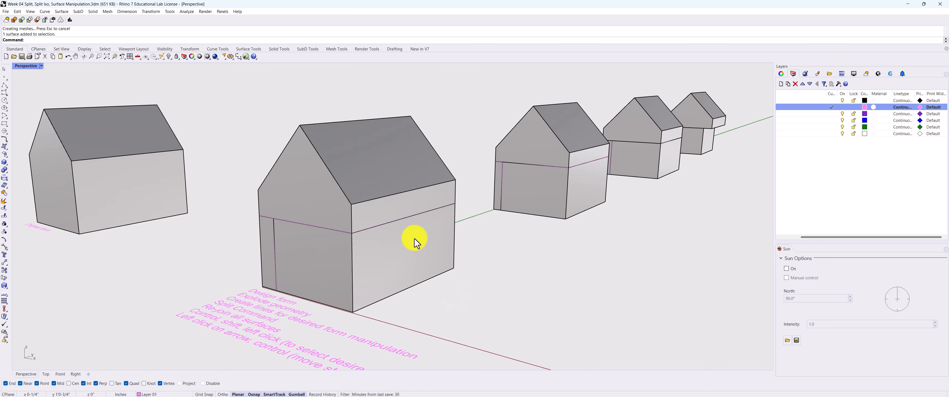
click(415, 239)
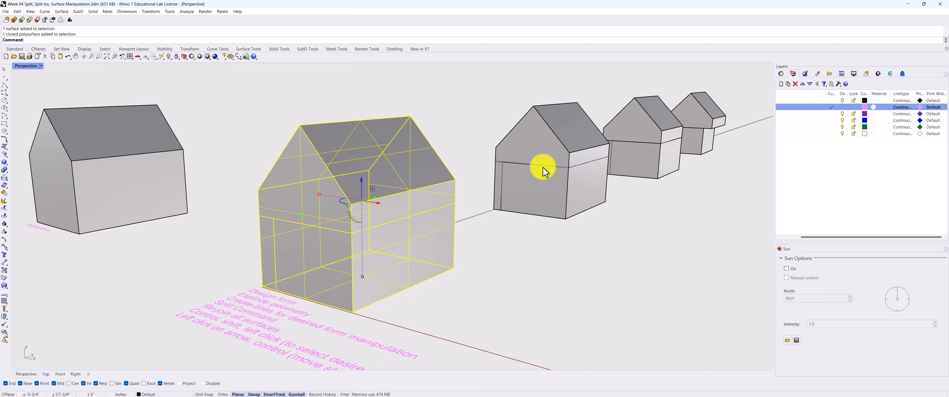
click(524, 283)
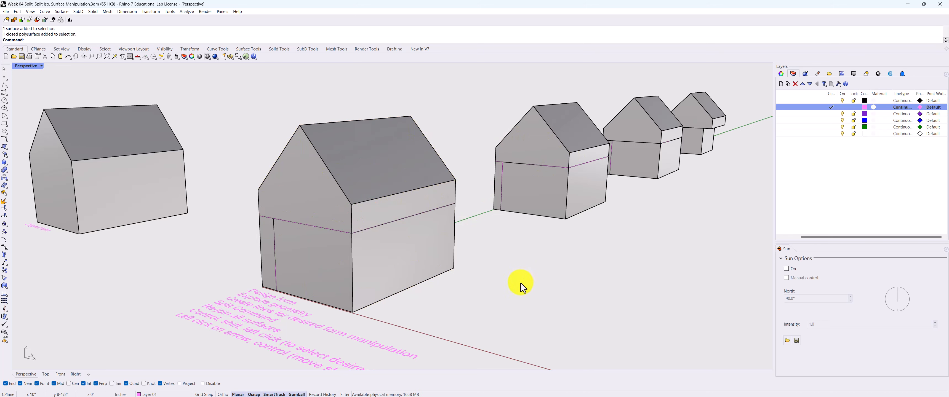
Try moving the lower front panel sub-surface into the house along its normal, and undo the move.
ctrl+shift+click(327, 274)
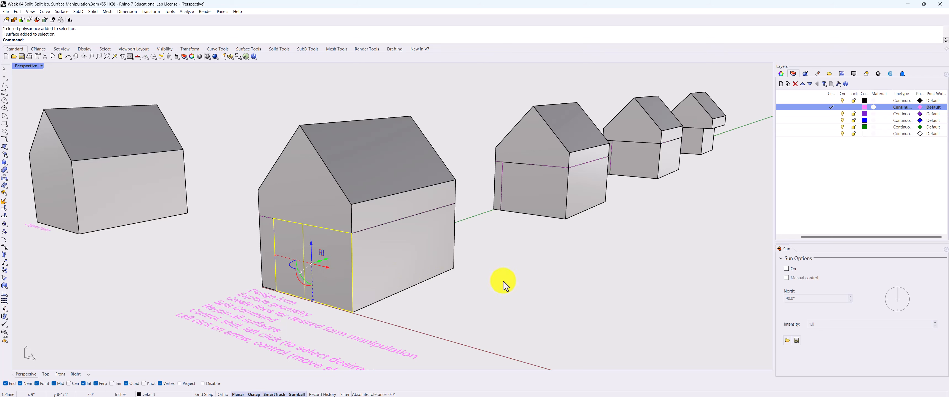
right_drag(447, 282, 502, 281)
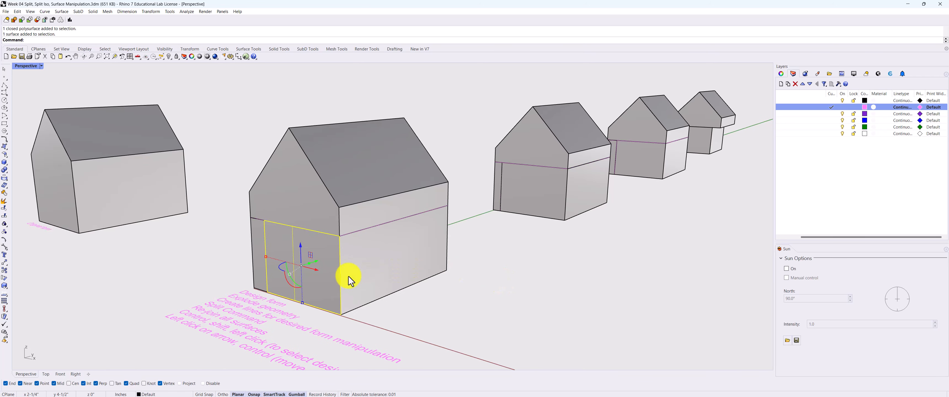
scroll(300, 255, up, 2)
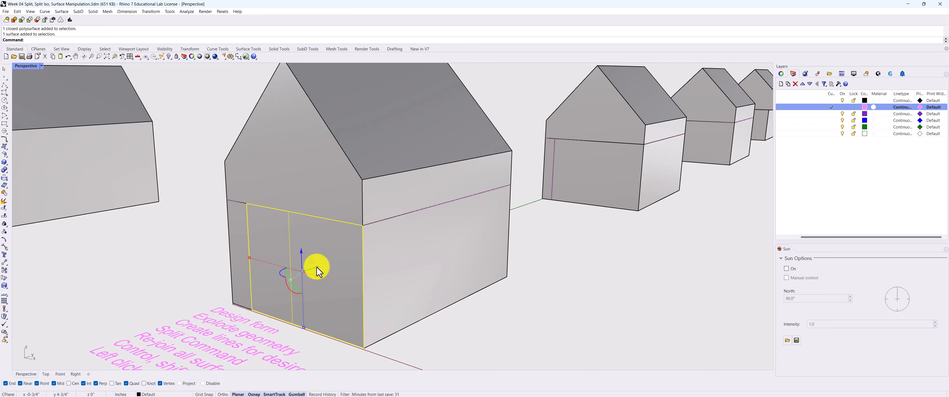
drag(317, 268, 502, 289)
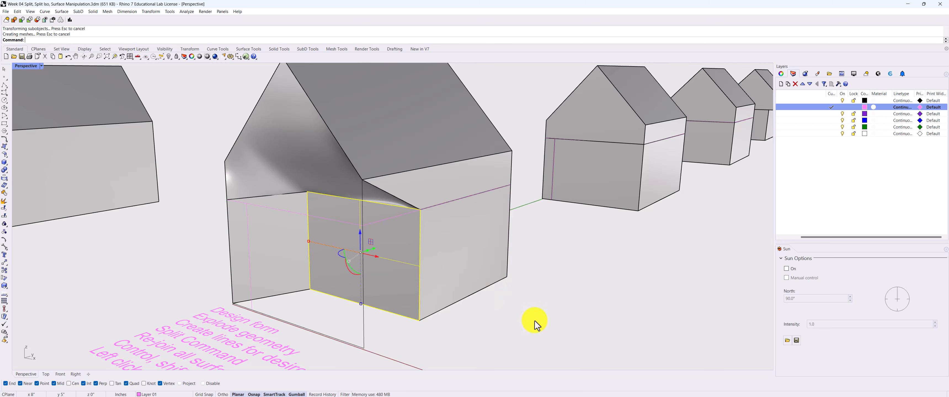
mouse_move(534, 322)
right_down()
mouse_move(514, 314)
mouse_move(539, 325)
mouse_move(527, 321)
right_up()
key(ctrl+z)
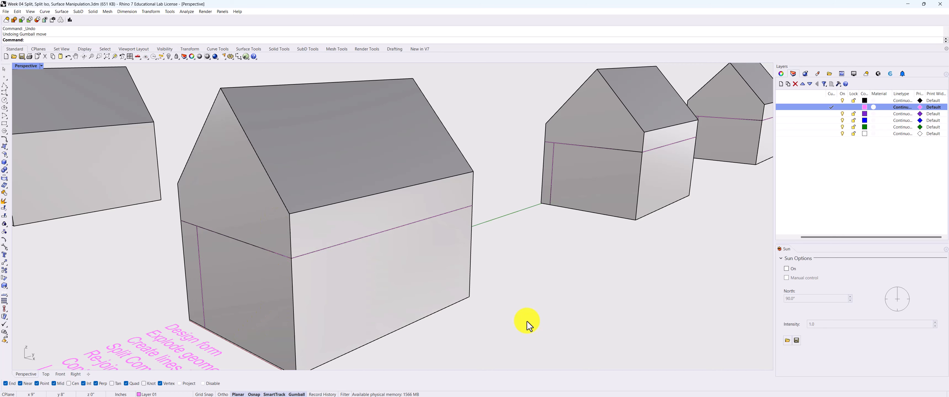
Try extruding the lower front panel sub-surface inward, undo it and clear the selection.
scroll(275, 291, down, 3)
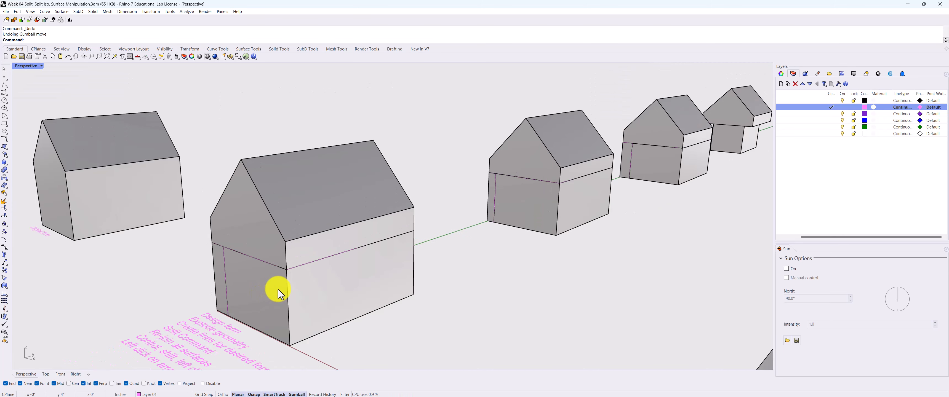
scroll(402, 287, up, 2)
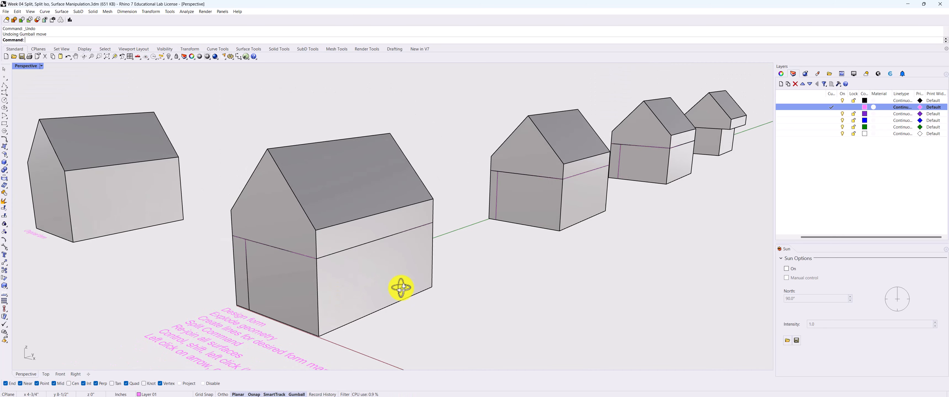
click(284, 292)
click(479, 318)
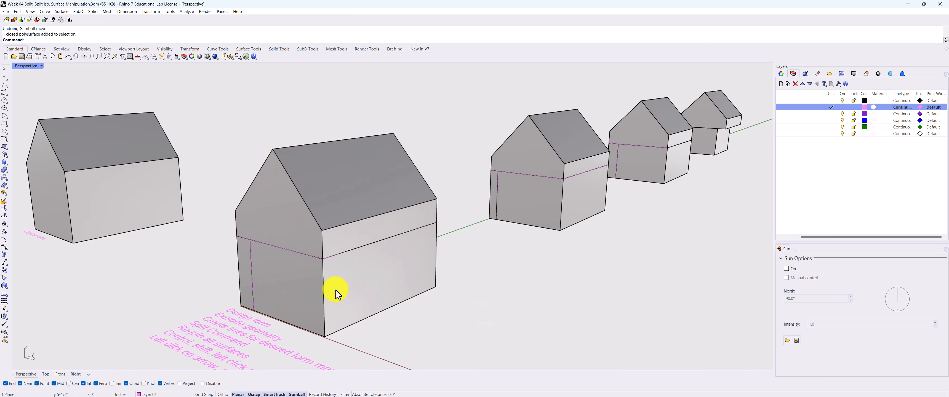
ctrl+shift+click(300, 286)
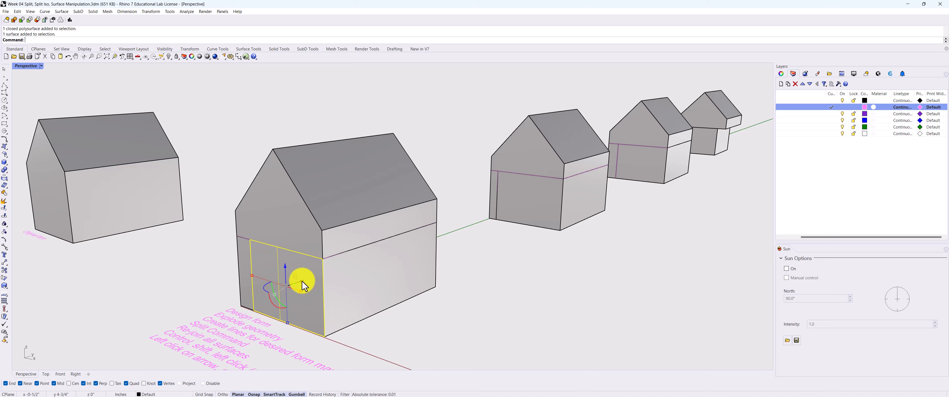
drag(303, 281, 322, 274)
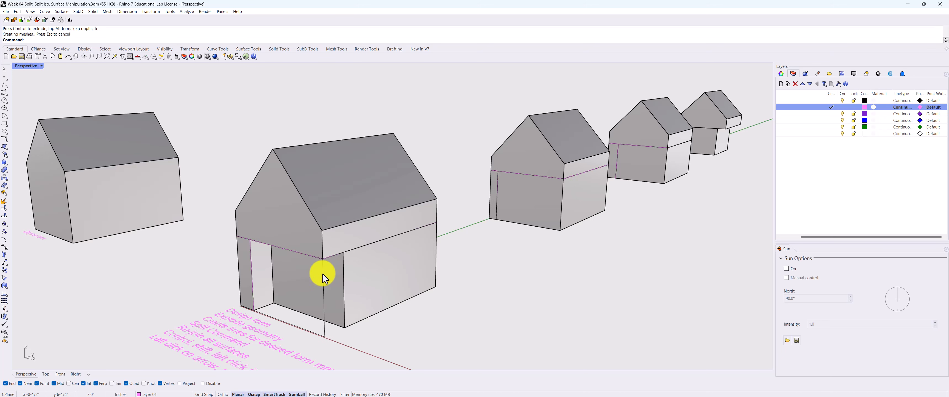
key(ctrl+z)
click(296, 285)
click(479, 324)
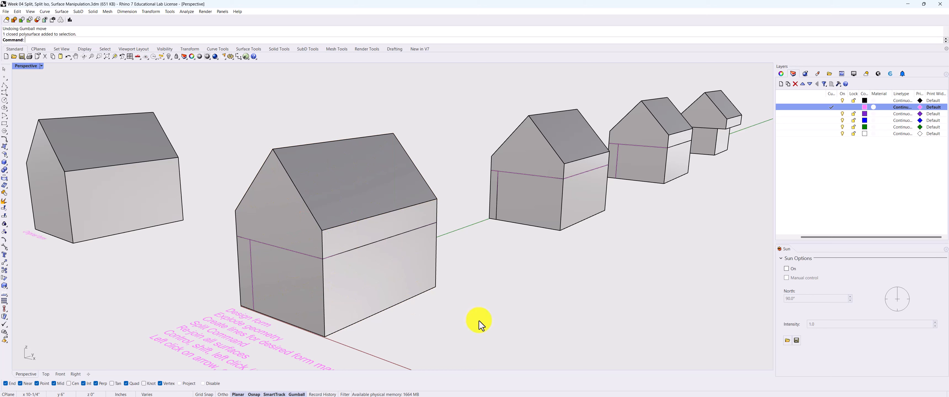
Extrude the joined house's lower front panel sub-surface inward to form a recessed entrance beneath the upper wall.
ctrl+shift+click(302, 291)
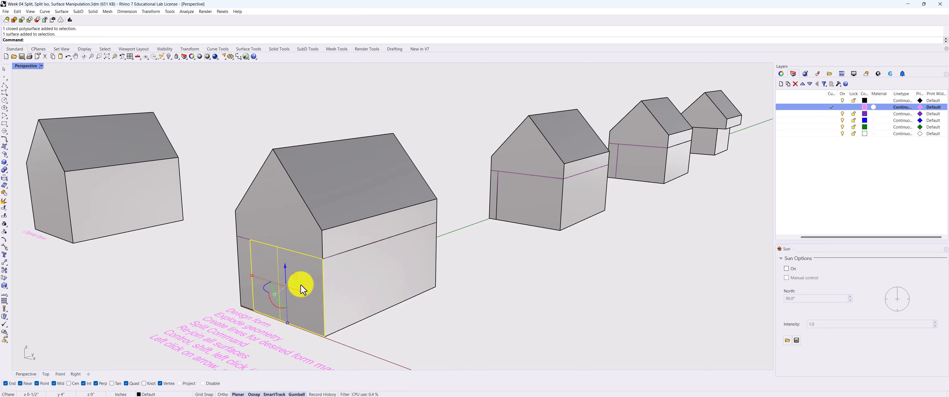
click(302, 282)
drag(302, 282, 314, 277)
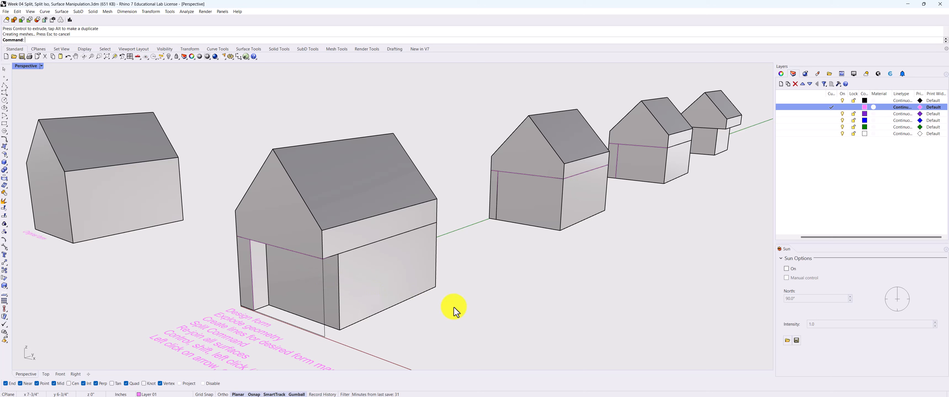
Push the lower panel of the joined house's long side wall inward as a sub-surface, recessing it beneath the upper wall band.
right_drag(451, 308, 443, 305)
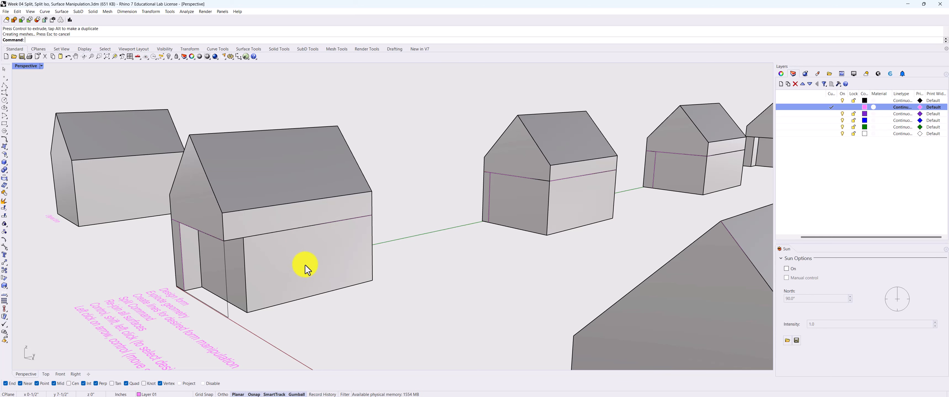
right_drag(307, 280, 297, 327)
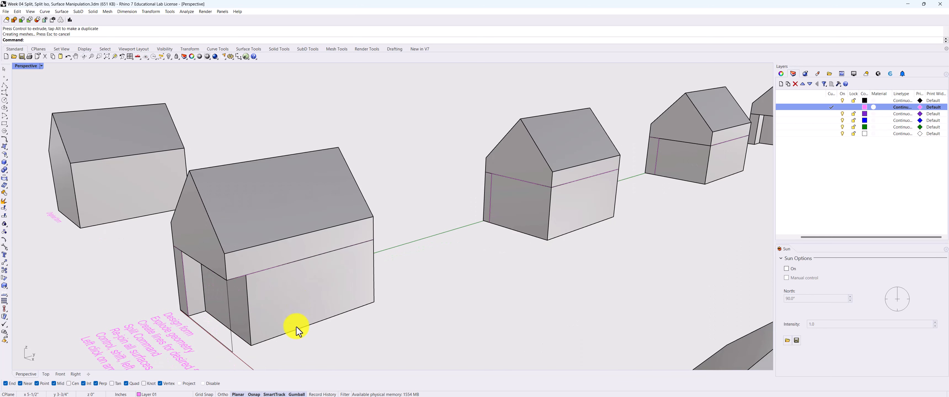
ctrl+shift+click(292, 301)
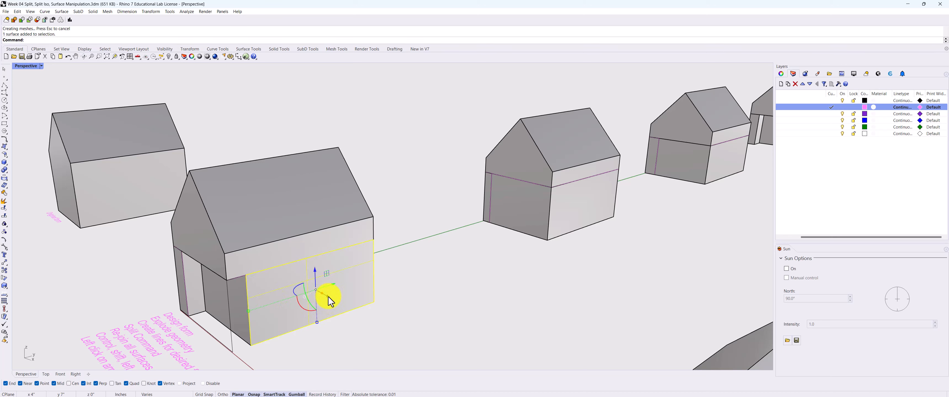
drag(328, 296, 317, 294)
mouse_move(349, 333)
right_down()
mouse_move(334, 312)
mouse_move(347, 324)
right_up()
right_drag(244, 257, 260, 272)
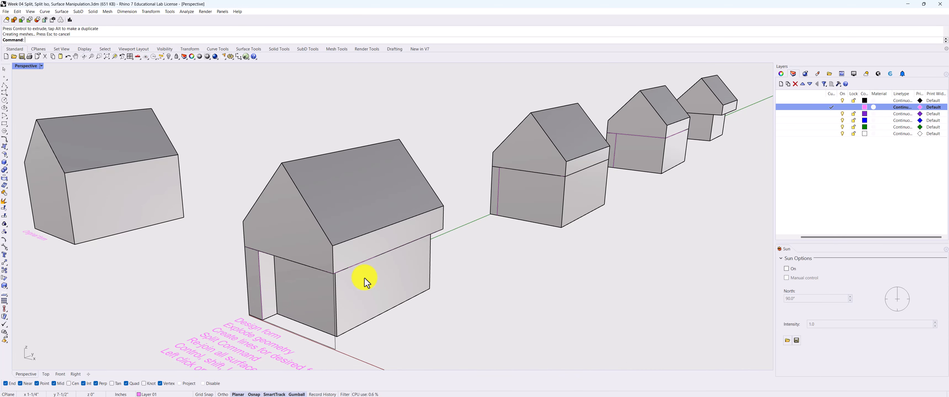
Check the house with the projecting door block and vertical wall strips by selecting it as a whole polysurface.
scroll(347, 286, down, 3)
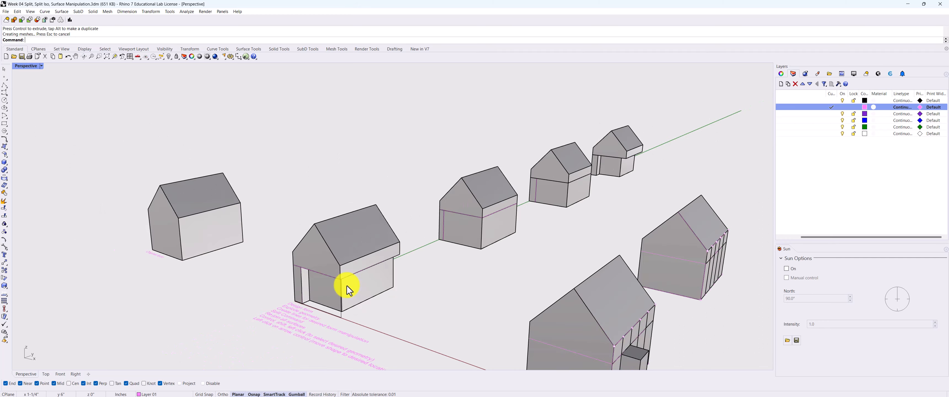
scroll(347, 286, down, 4)
scroll(431, 317, up, 5)
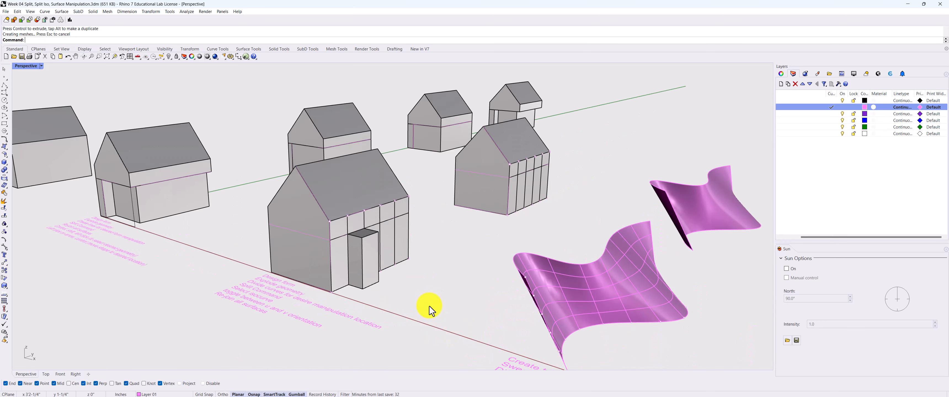
scroll(481, 279, up, 3)
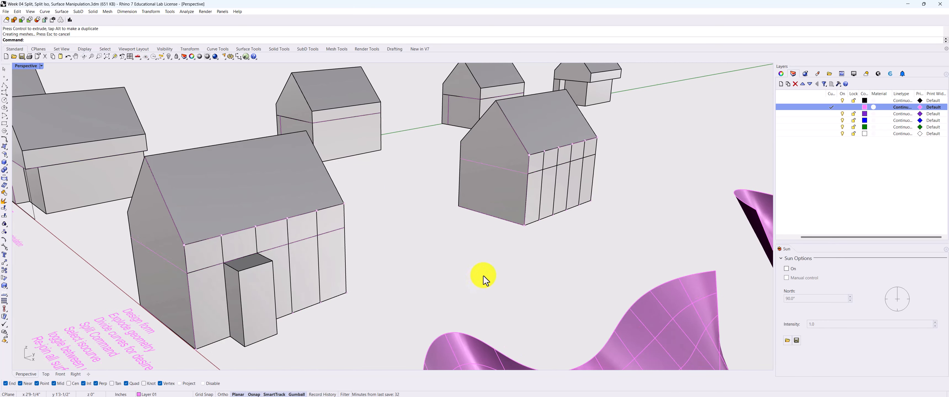
scroll(483, 277, down, 4)
scroll(374, 278, up, 4)
click(395, 288)
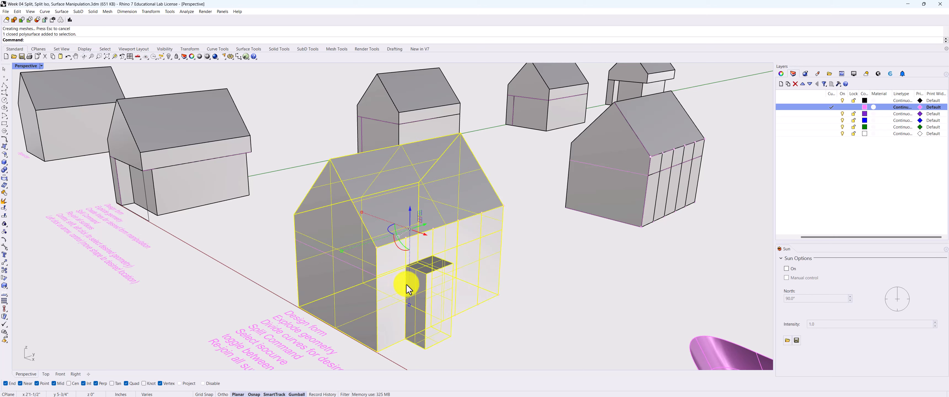
click(621, 244)
Check the exploded house's split long wall by selecting individual vertical strips as separate surfaces, clearing the selection each time.
right_drag(621, 244, 689, 240)
ctrl+shift+click(653, 235)
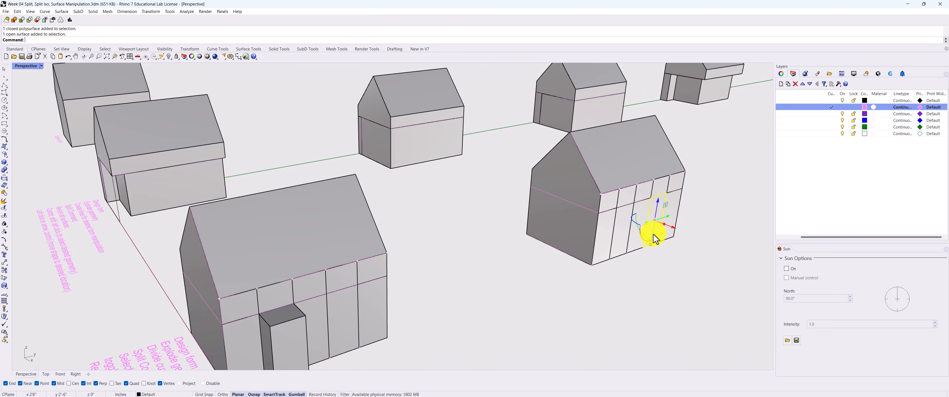
click(629, 270)
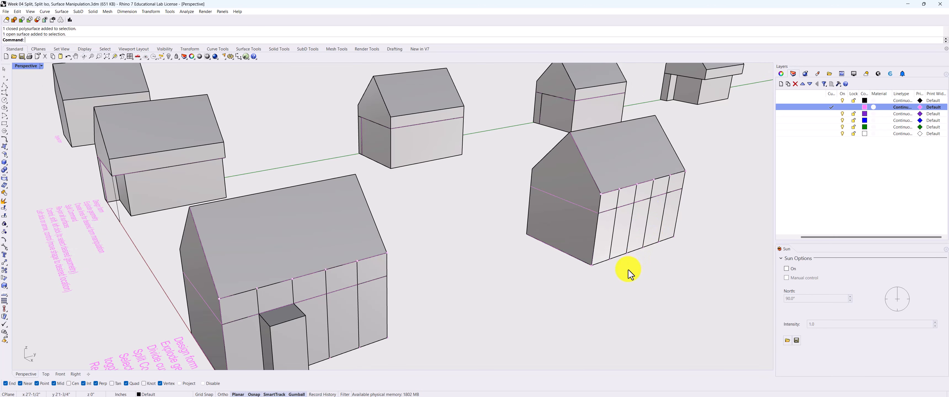
ctrl+shift+click(603, 255)
click(567, 280)
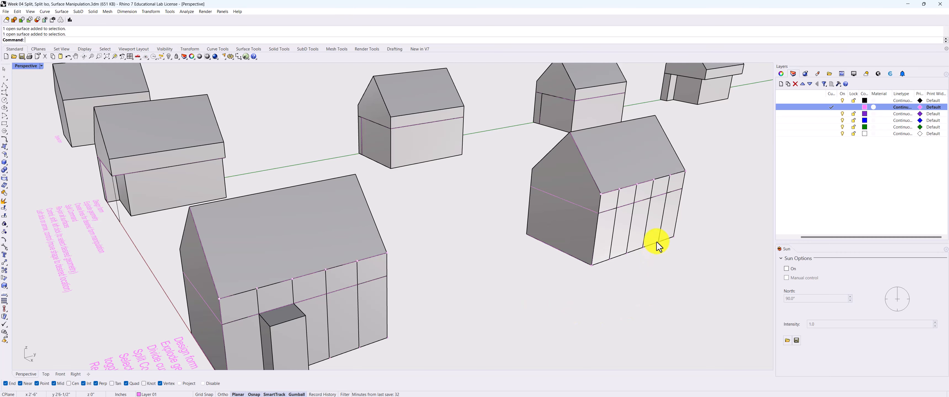
Push the lower panel of the fourth wall strip inward on the house with the projecting block, forming a narrow recess.
scroll(657, 242, down, 3)
scroll(450, 342, up, 4)
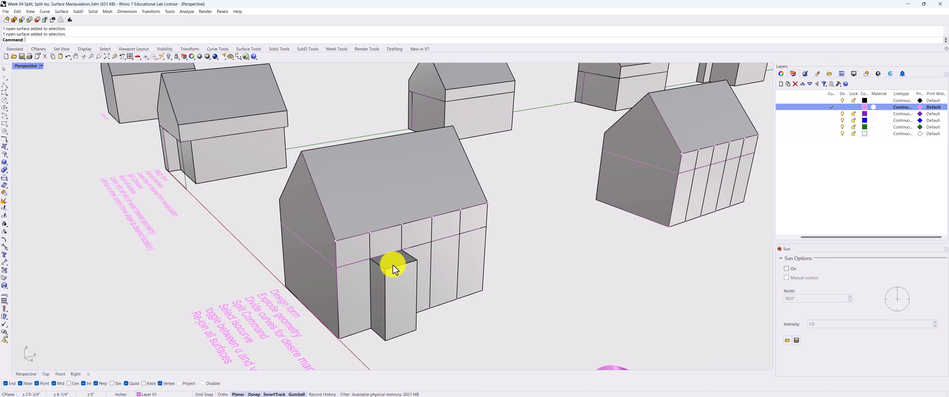
click(451, 280)
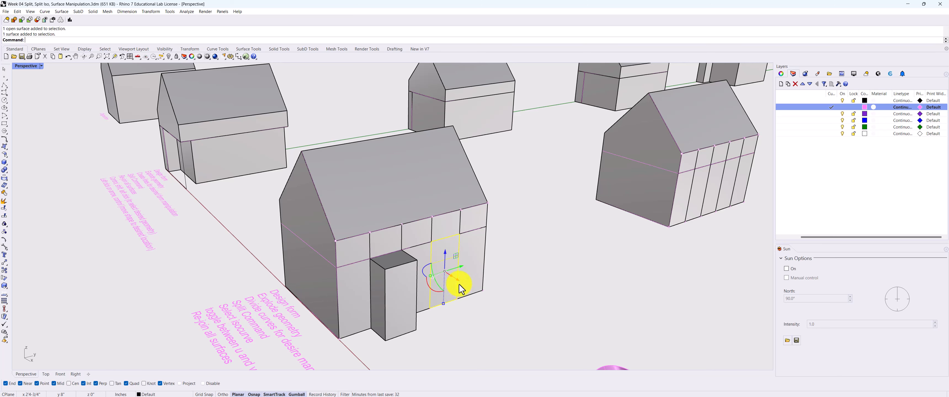
drag(458, 280, 458, 281)
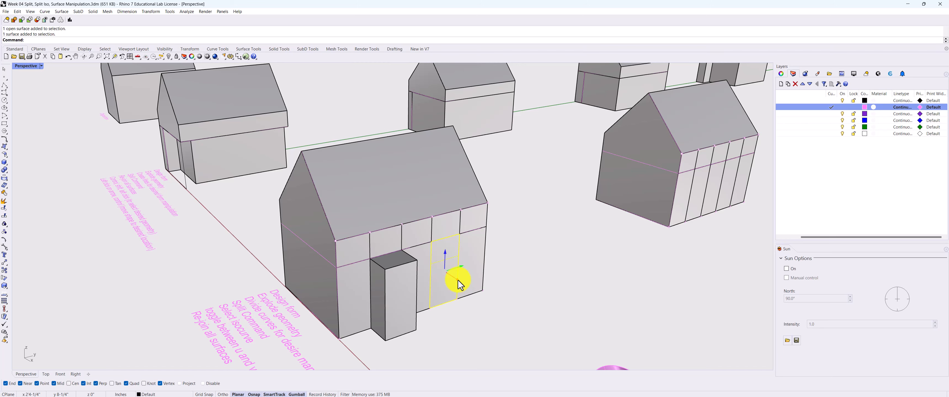
drag(458, 281, 443, 269)
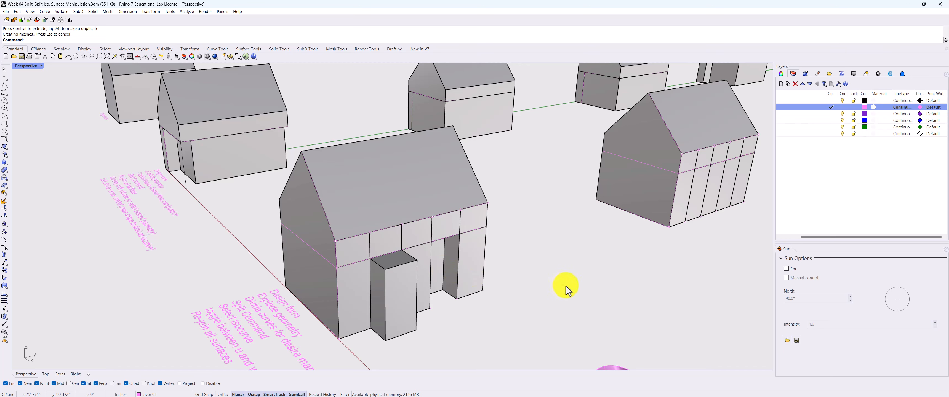
Examine the projecting and recessed wall panels from several angles, ending with an overview of all houses and swept surfaces.
right_drag(566, 286, 537, 283)
scroll(280, 235, down, 4)
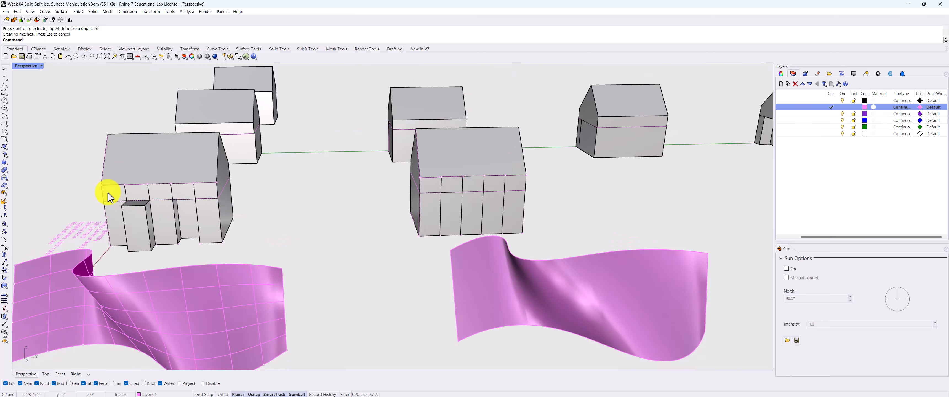
scroll(108, 193, up, 3)
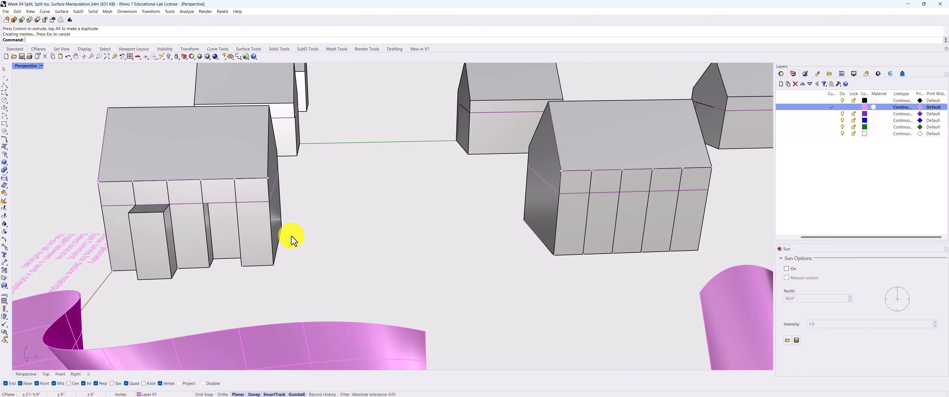
right_drag(292, 237, 190, 280)
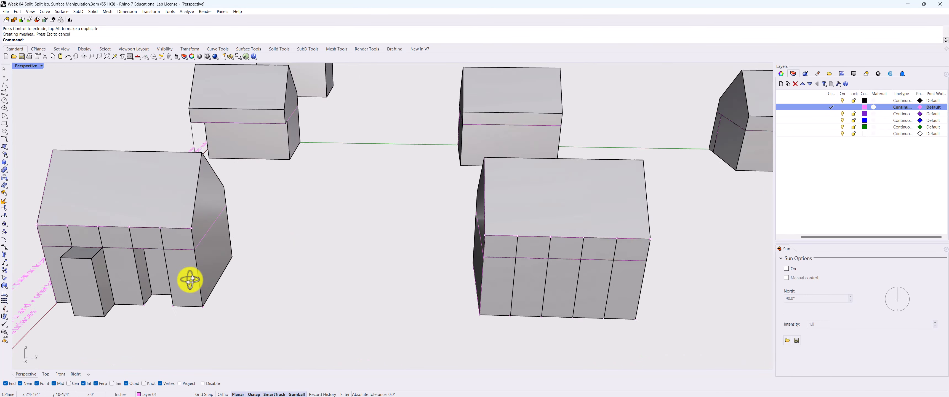
scroll(189, 280, down, 8)
right_drag(216, 317, 271, 316)
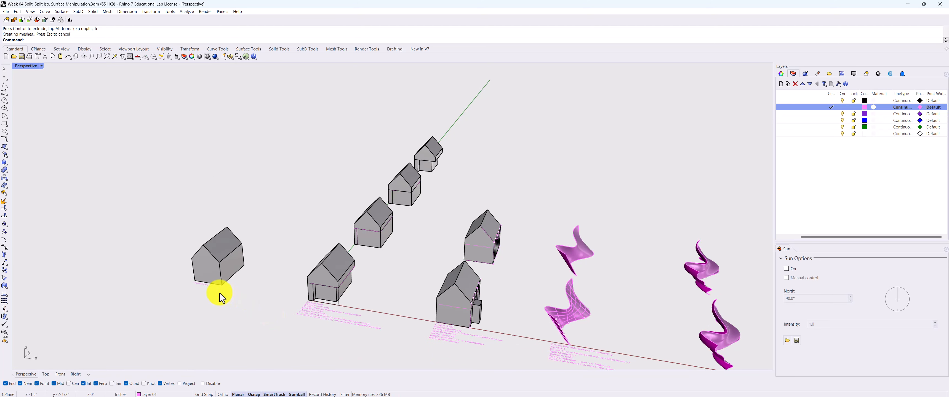